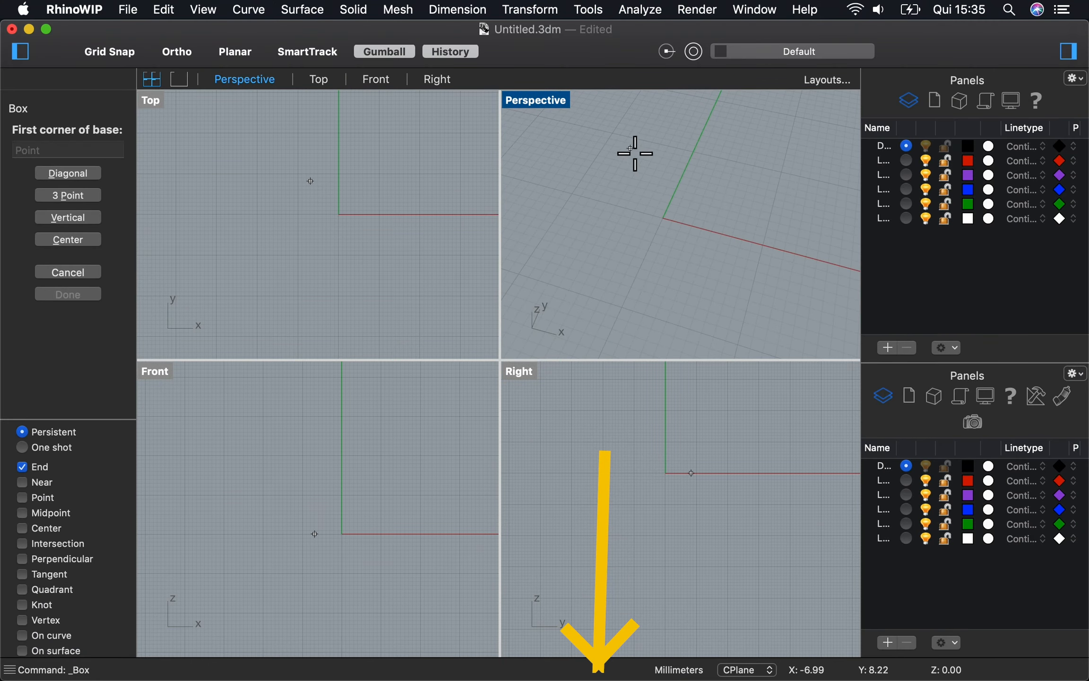
# - Enable Grid Snap and draw a 20 × 20 × 20 mm box with its base centred on the origin
pyautogui.click(91, 271)
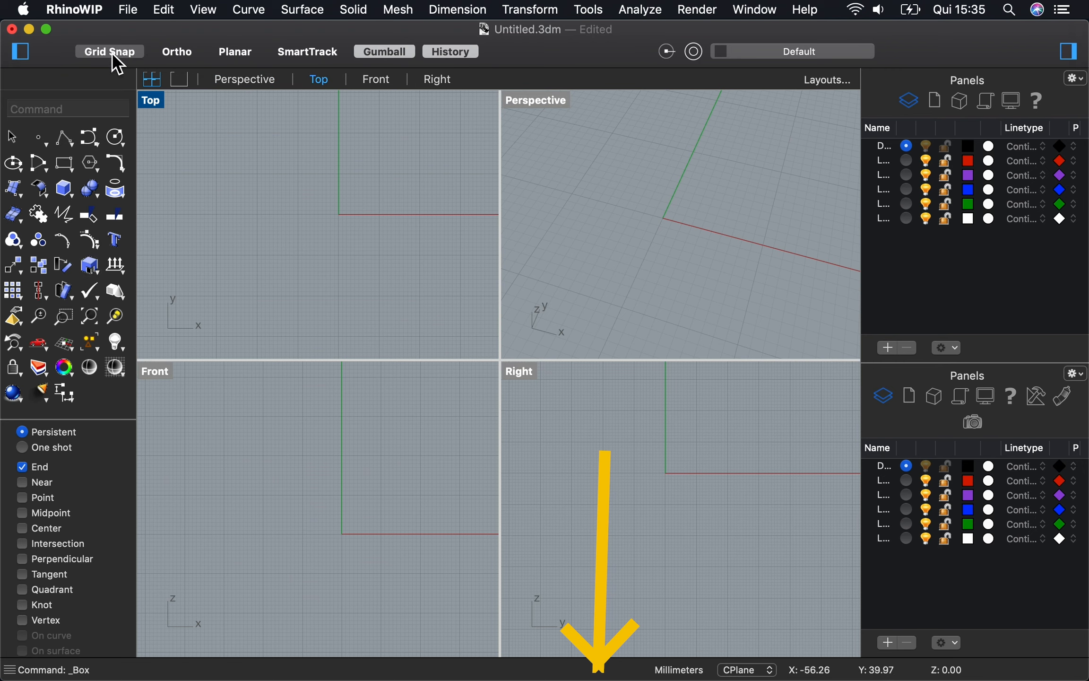
pyautogui.click(64, 187)
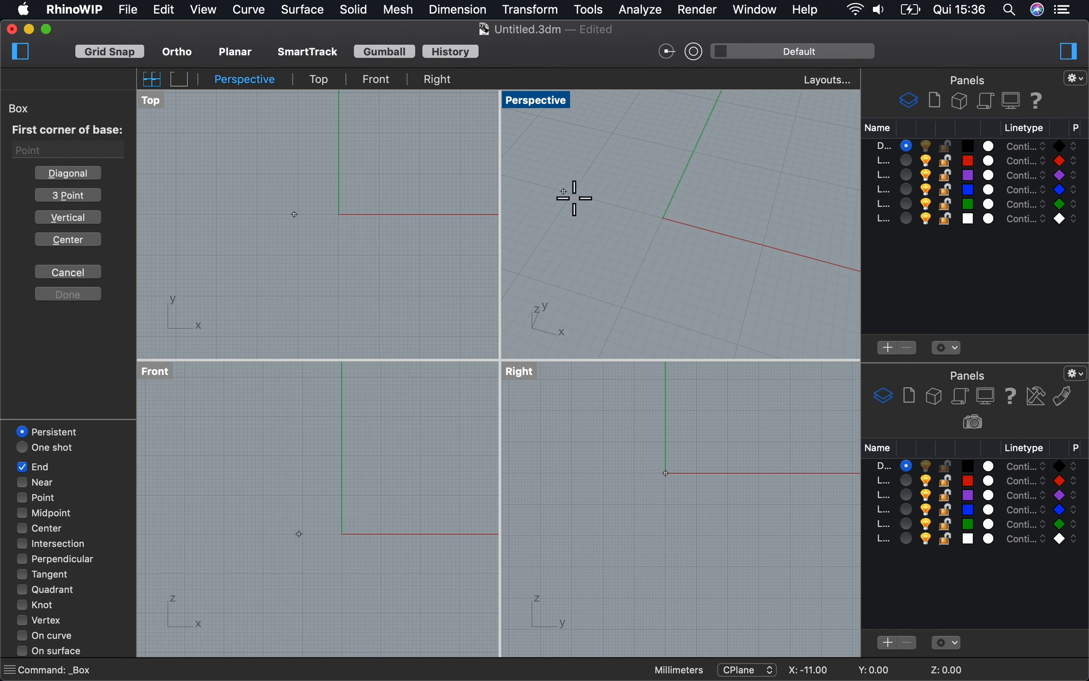
pyautogui.click(612, 134)
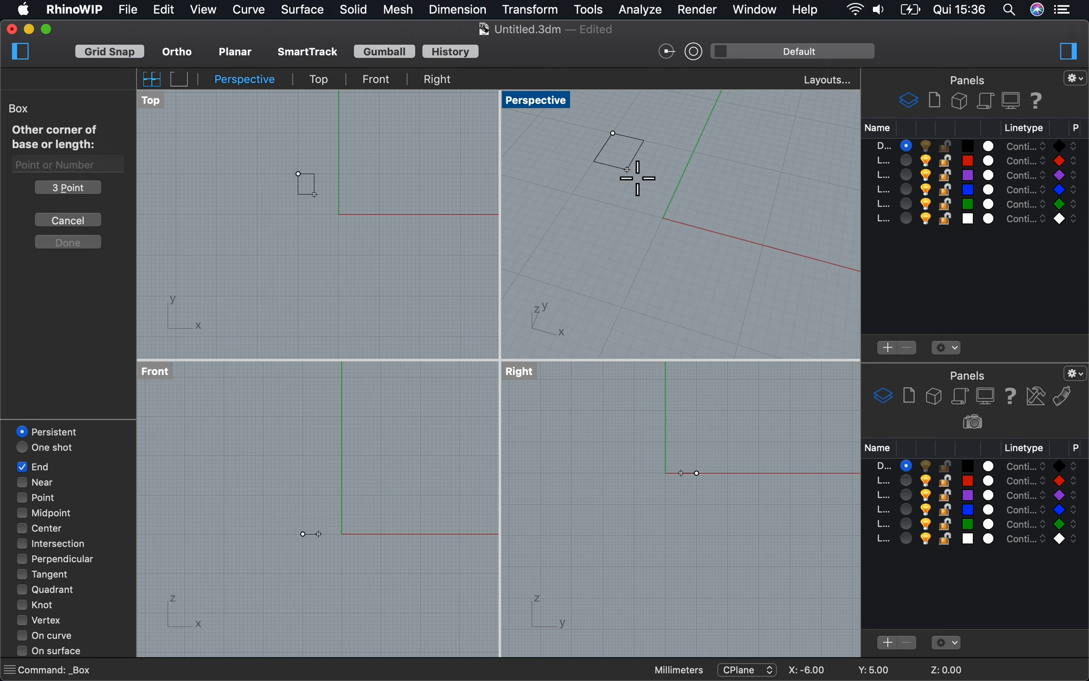
pyautogui.click(738, 345)
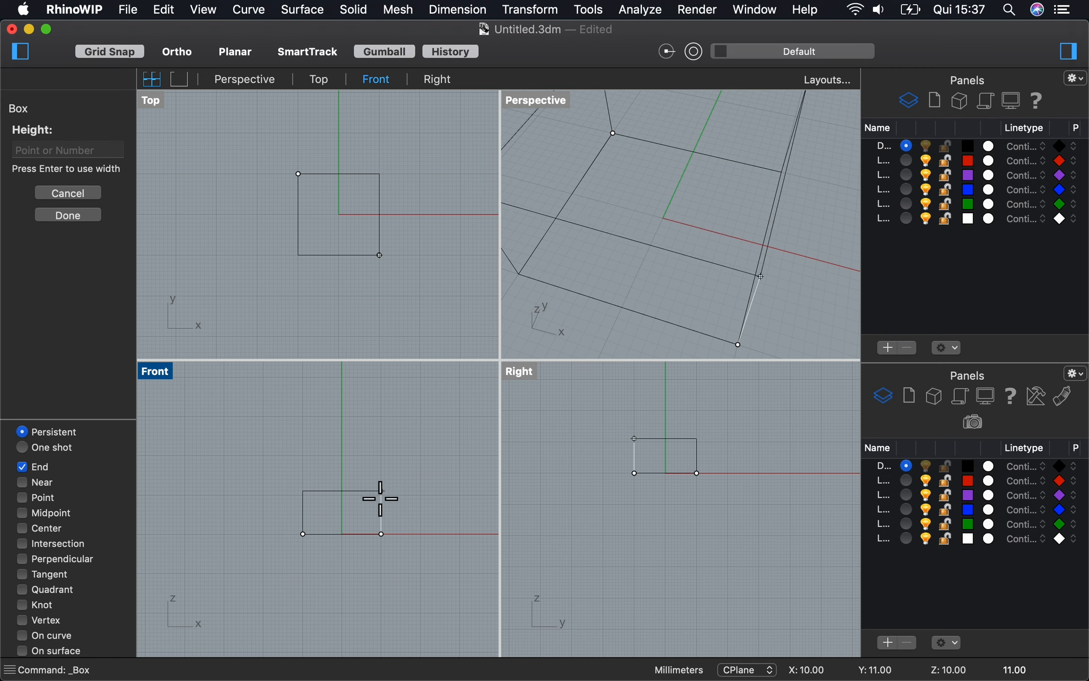
pyautogui.click(380, 464)
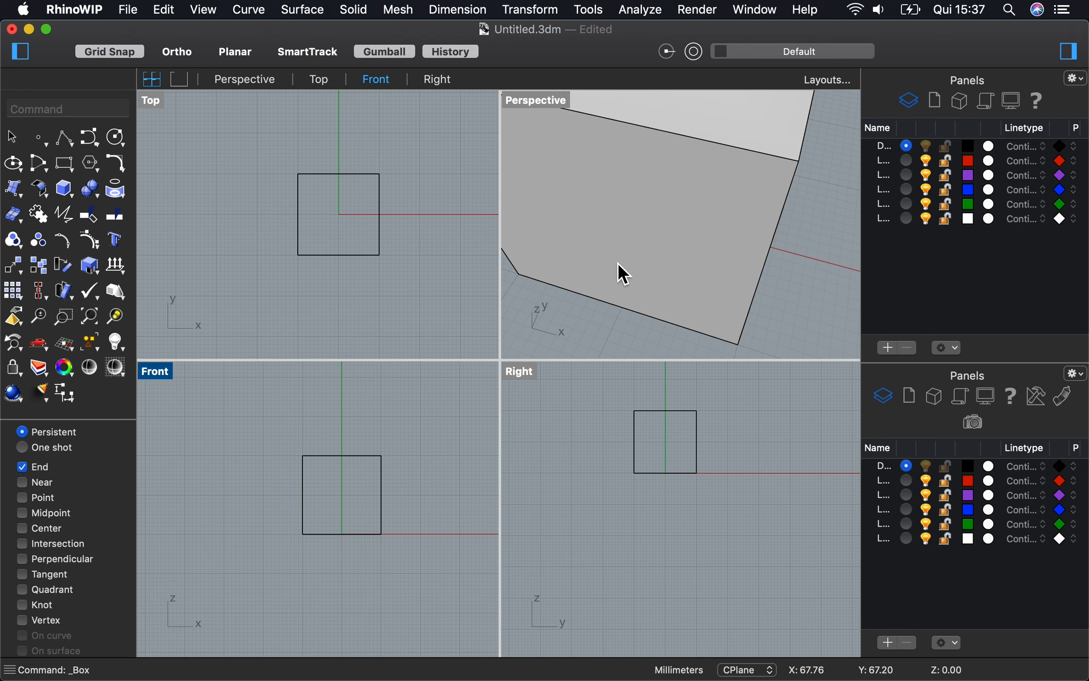
# - Examine the box from several angles in the Perspective view
pyautogui.scroll(-5, 627, 262)
pyautogui.scroll(-5, 624, 254)
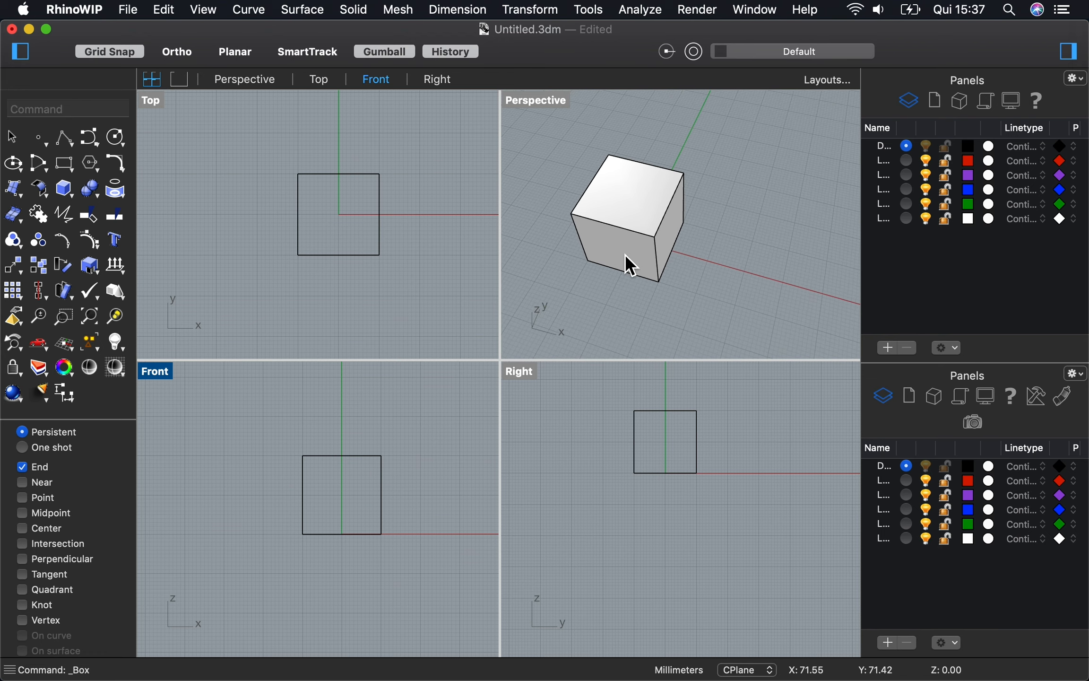
pyautogui.hscroll(-10, 624, 253)
pyautogui.hscroll(-10, 624, 253)
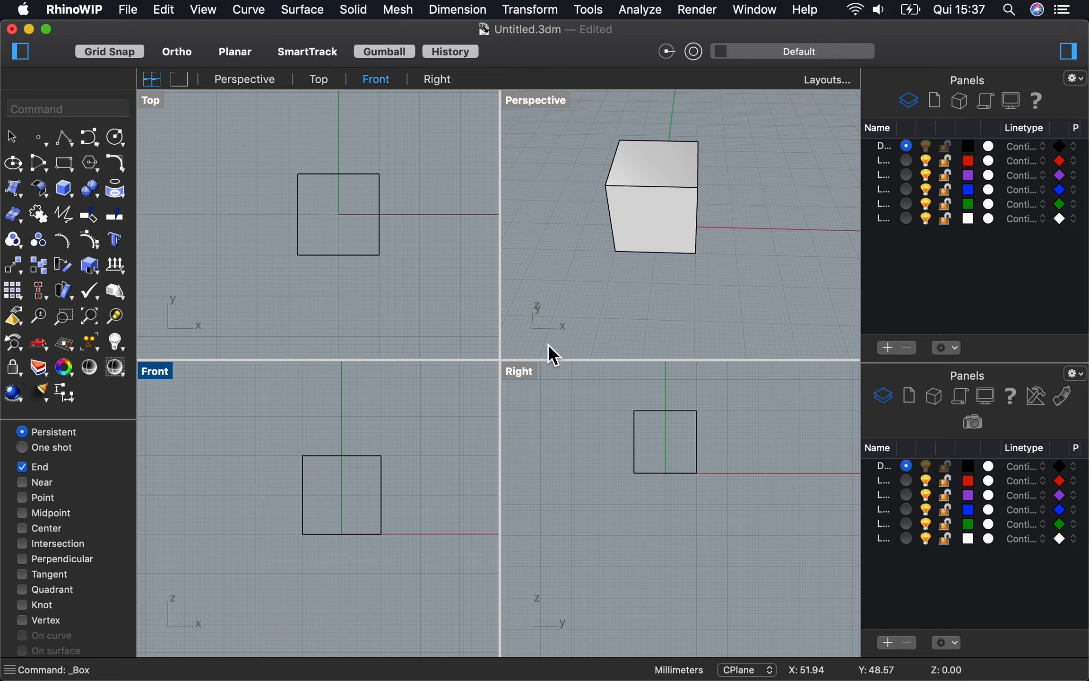
pyautogui.hscroll(5, 730, 249)
pyautogui.hscroll(10, 731, 250)
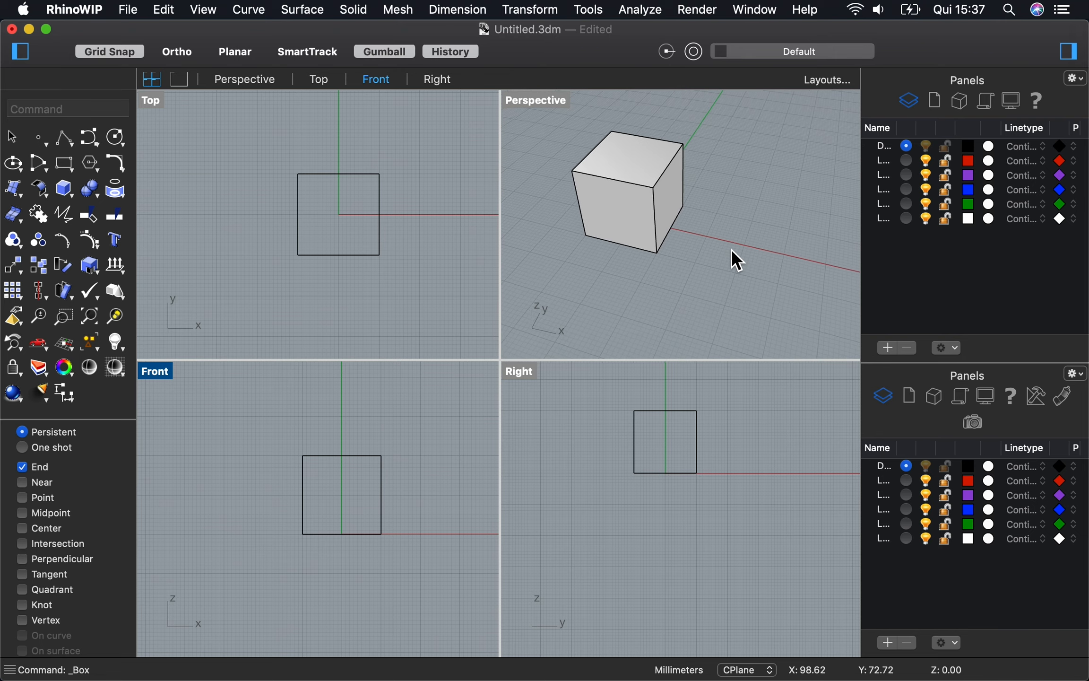
pyautogui.hscroll(5, 731, 249)
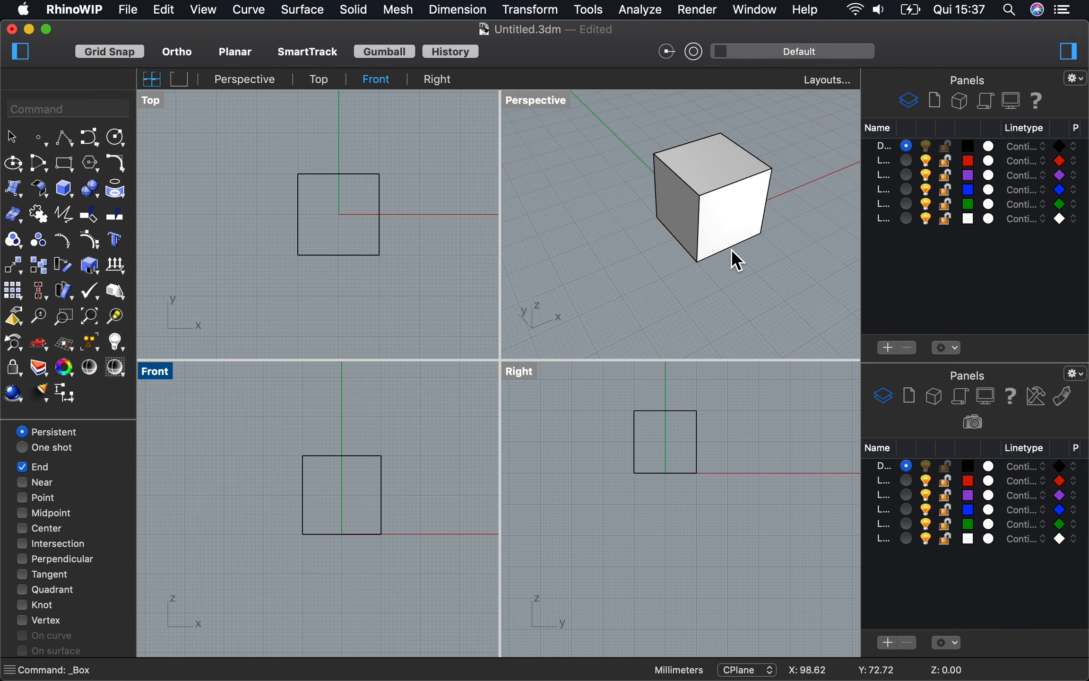
# - Duplicate the box in place with copy and paste
pyautogui.click(729, 215)
pyautogui.click(730, 215)
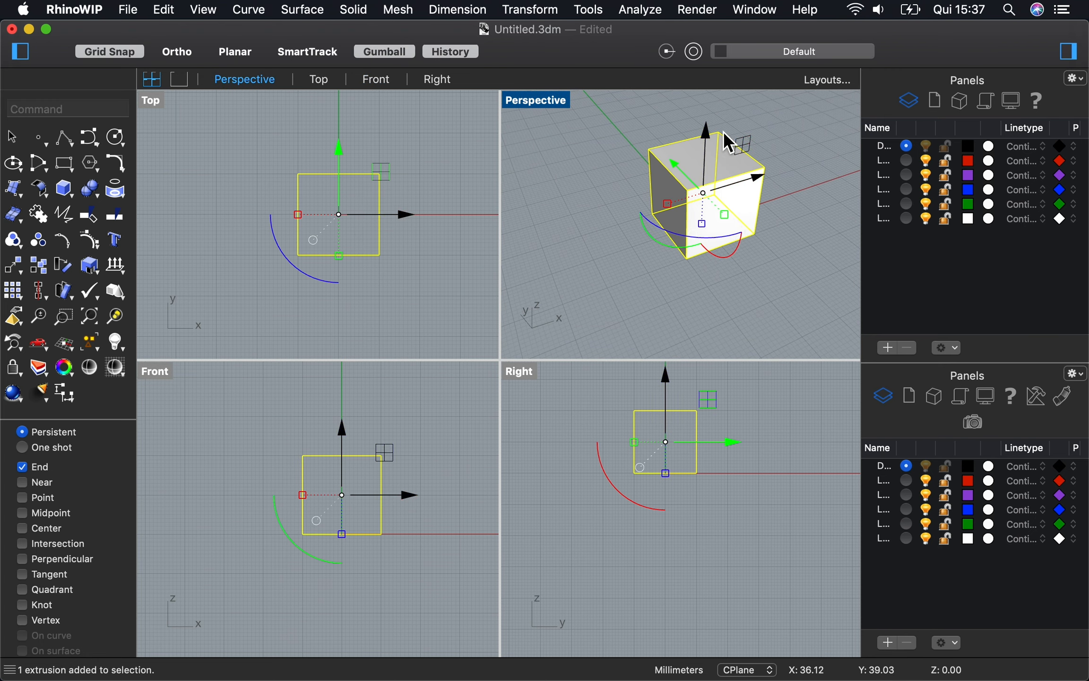
pyautogui.moveTo(676, 170)
pyautogui.mouseDown()
pyautogui.moveTo(651, 151)
pyautogui.moveTo(682, 183)
pyautogui.moveTo(678, 166)
pyautogui.moveTo(677, 175)
pyautogui.mouseUp()
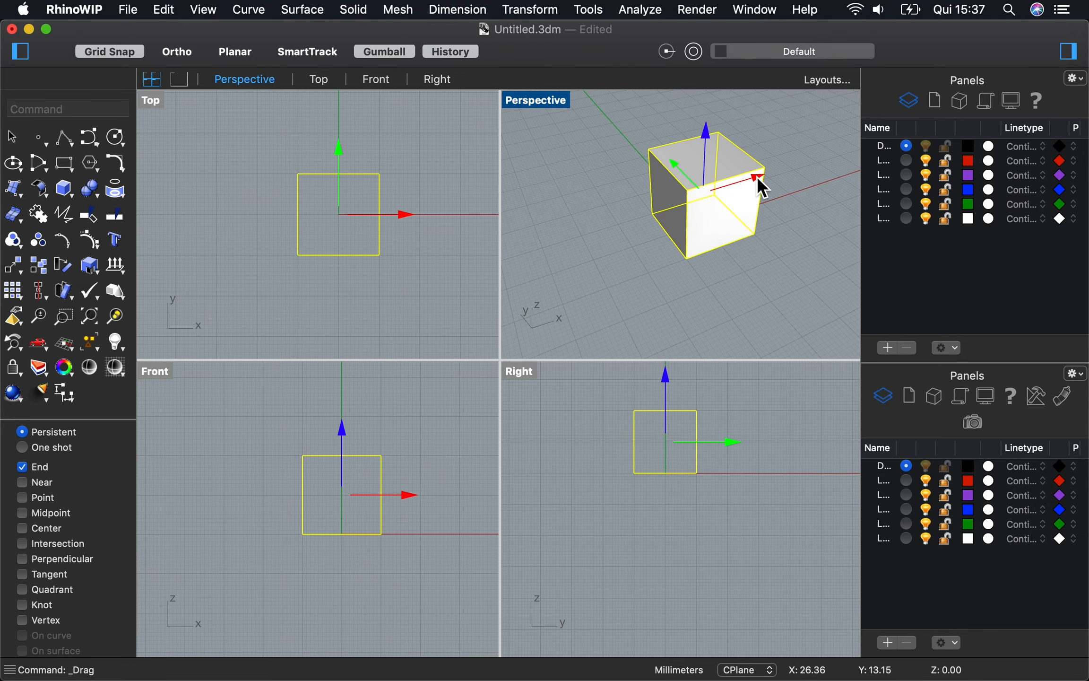
pyautogui.moveTo(758, 176)
pyautogui.mouseDown()
pyautogui.moveTo(799, 169)
pyautogui.moveTo(756, 185)
pyautogui.moveTo(760, 177)
pyautogui.mouseUp()
pyautogui.moveTo(667, 183)
pyautogui.mouseDown()
pyautogui.moveTo(610, 167)
pyautogui.moveTo(692, 223)
pyautogui.moveTo(626, 162)
pyautogui.moveTo(705, 234)
pyautogui.moveTo(624, 165)
pyautogui.moveTo(702, 203)
pyautogui.moveTo(670, 186)
pyautogui.mouseUp()
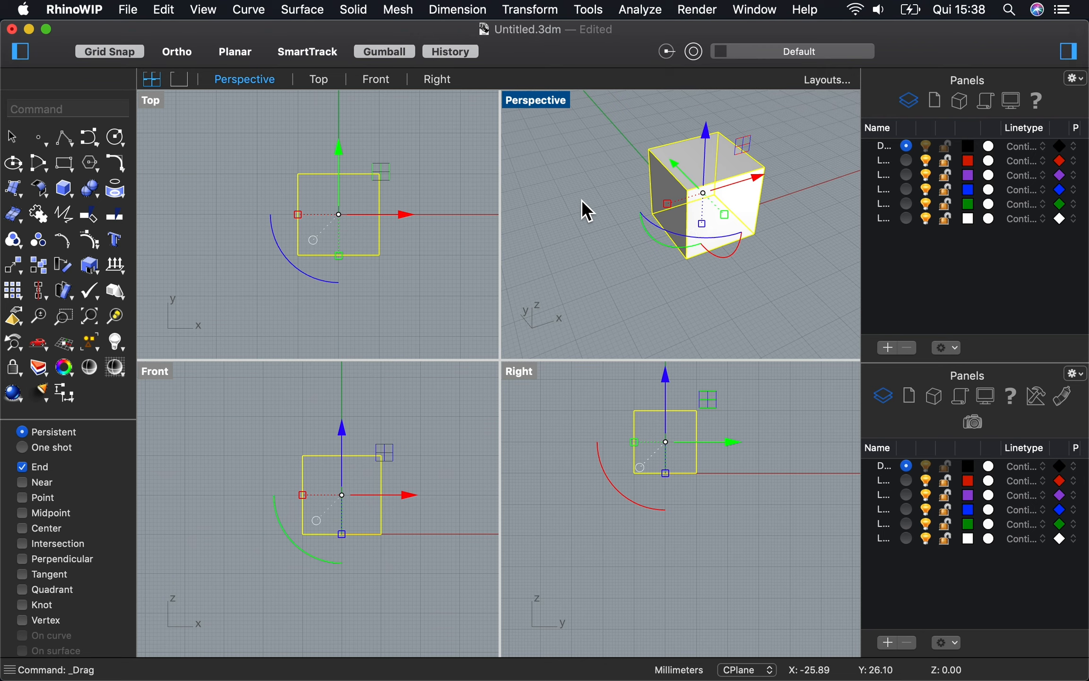
pyautogui.press('super+c')
pyautogui.press('super+v')
# - Select one of the two overlapping boxes and move it 20 mm along negative X, flush against the other
pyautogui.click(665, 169)
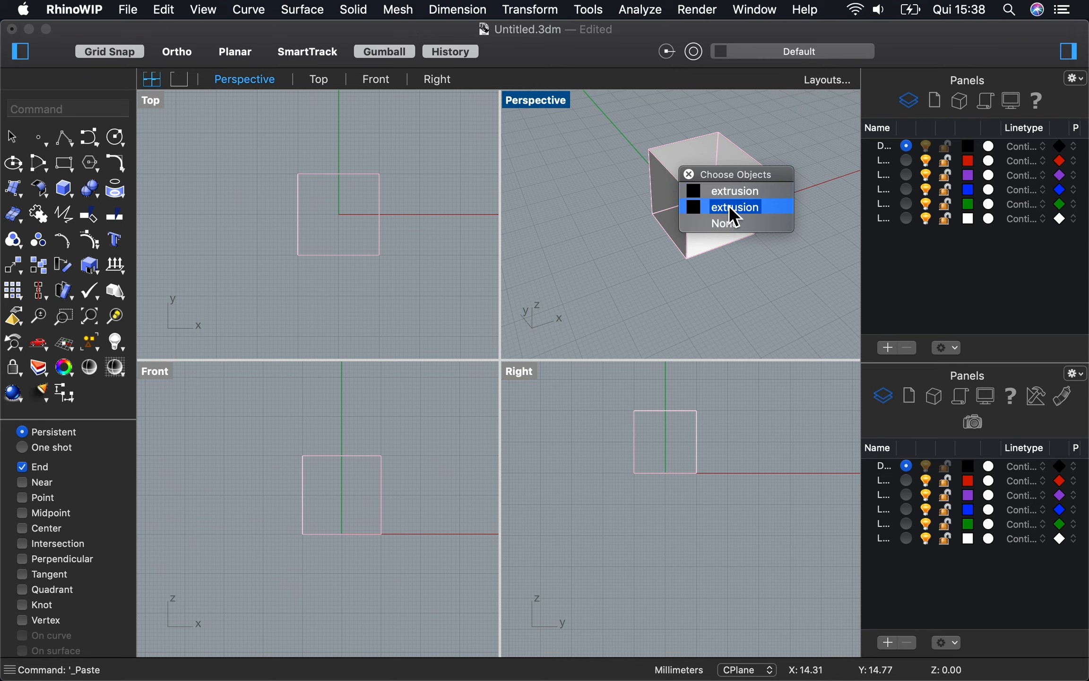
pyautogui.click(731, 195)
pyautogui.click(655, 185)
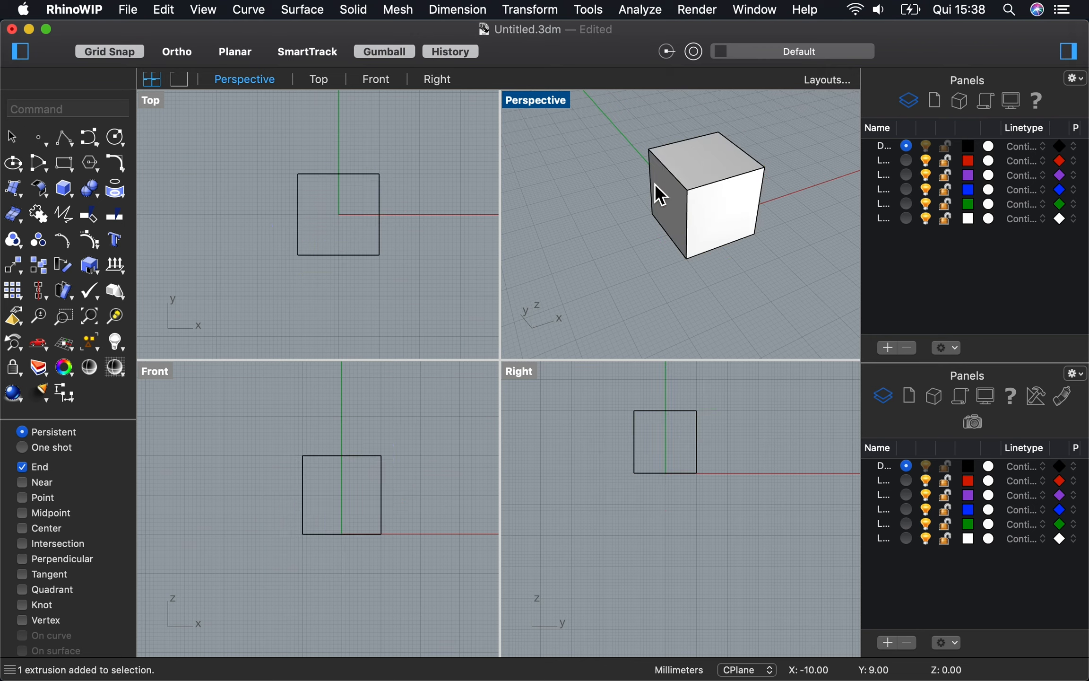
pyautogui.click(700, 208)
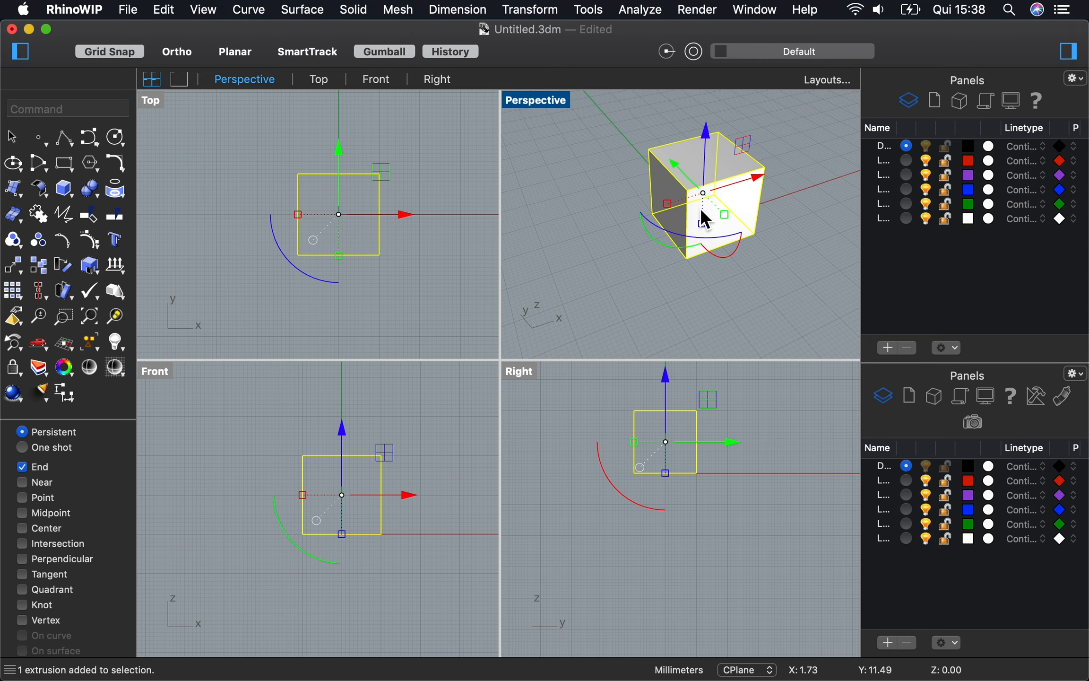
pyautogui.moveTo(760, 181); pyautogui.dragTo(698, 209)
pyautogui.click(818, 138)
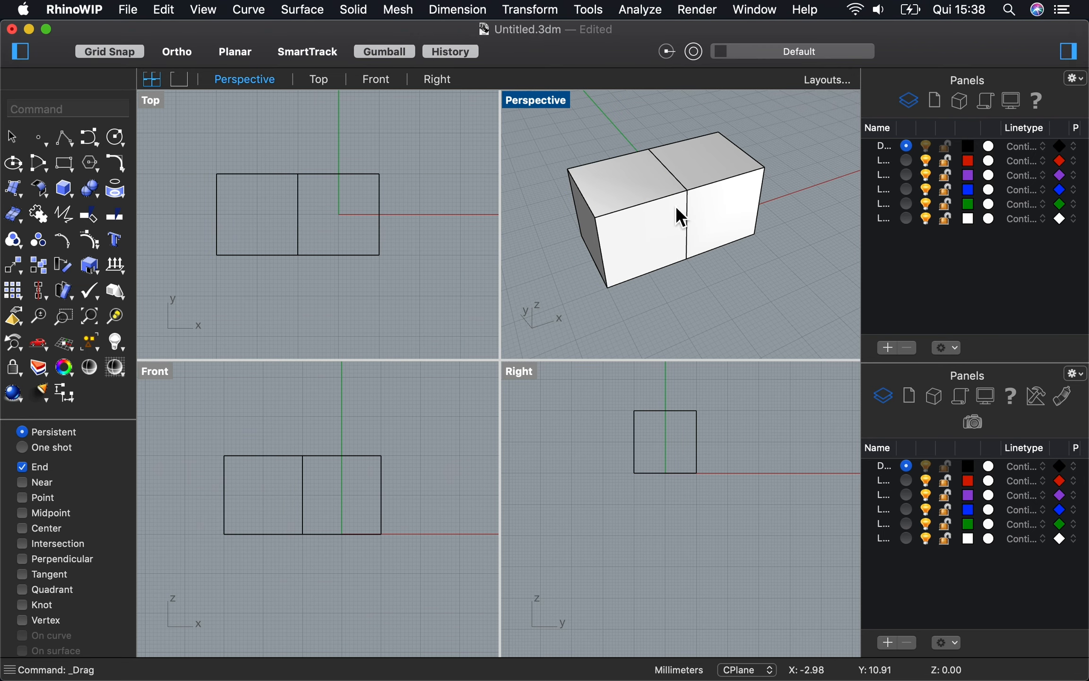
# - Turn off Grid Snap and freely shift the negative-X box about 0.5 mm along positive Y, out of alignment with its neighbour
pyautogui.scroll(5, 698, 178)
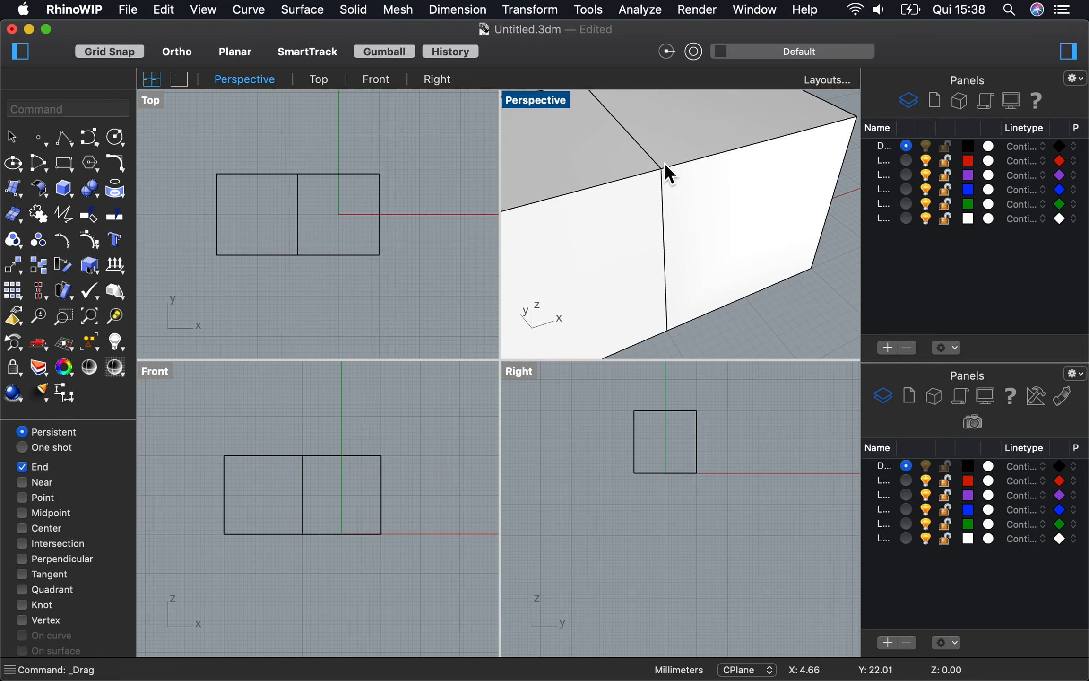
pyautogui.scroll(3, 664, 163)
pyautogui.scroll(-8, 664, 162)
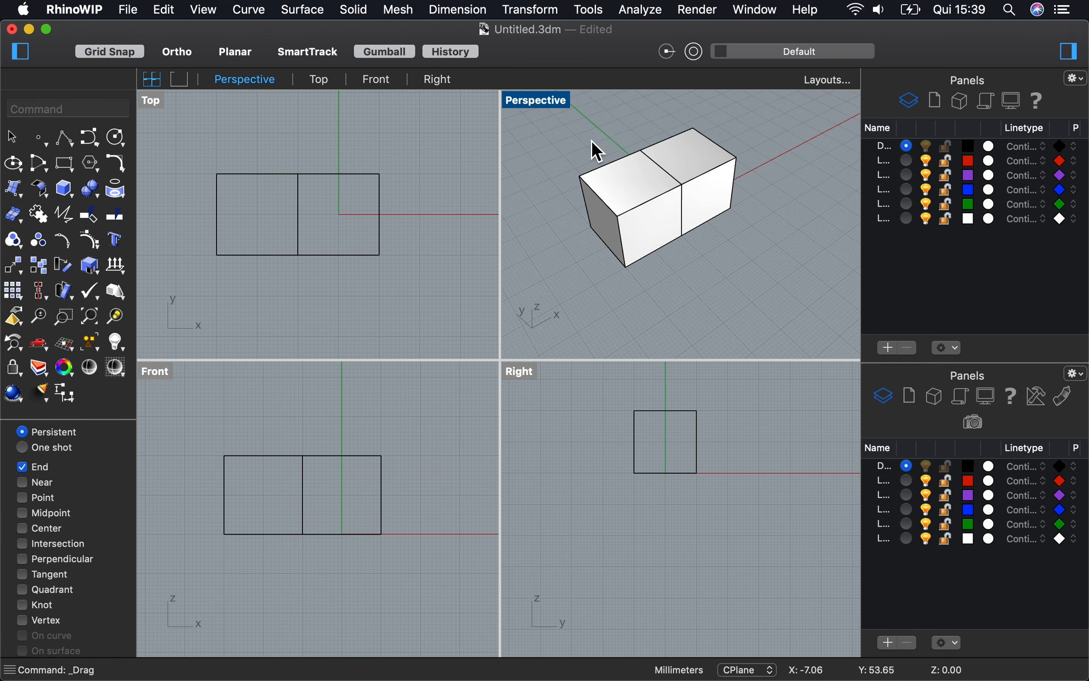
pyautogui.click(134, 52)
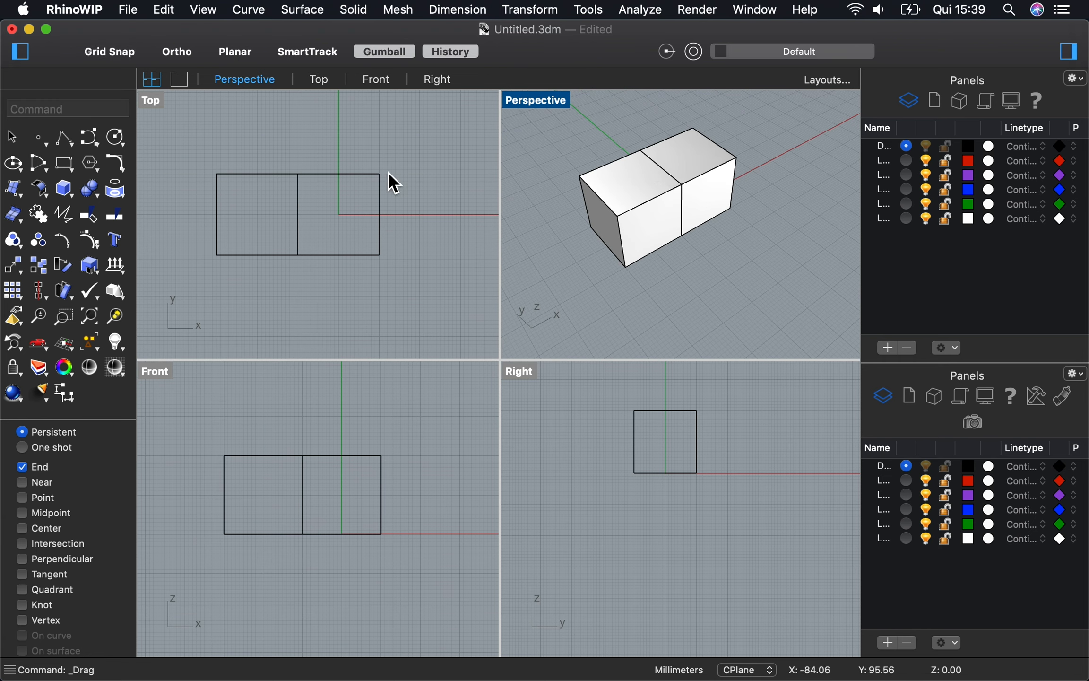
pyautogui.click(679, 201)
pyautogui.scroll(3, 679, 201)
pyautogui.moveTo(674, 189); pyautogui.dragTo(662, 216)
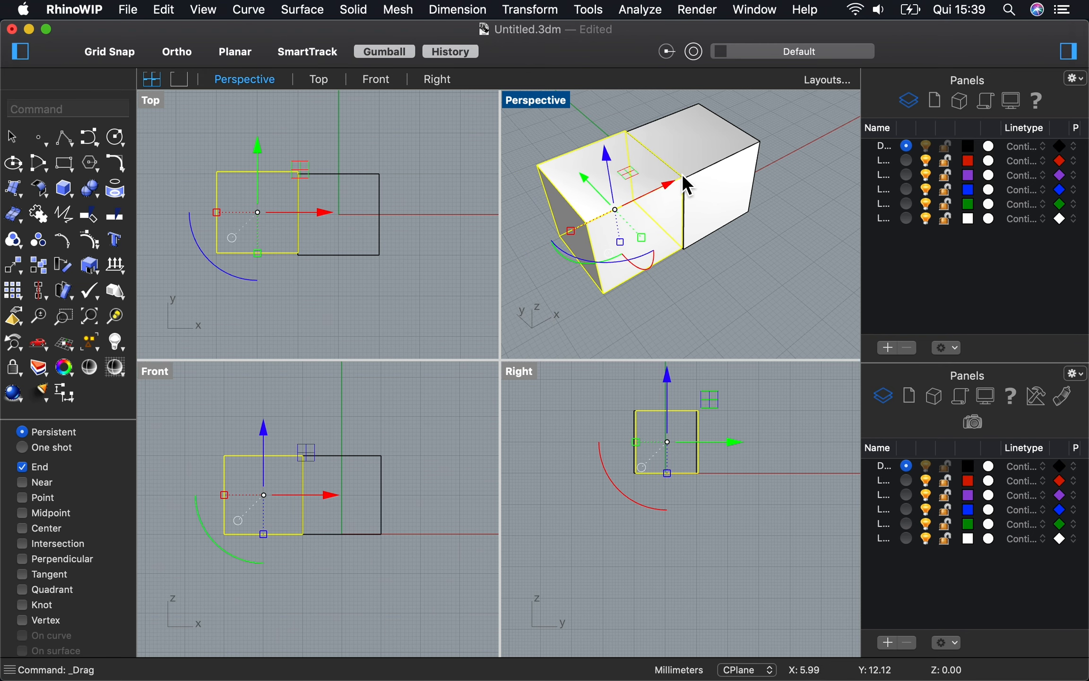
# - Inspect the misaligned joint between the boxes, and move the offset box about 14 mm away along negative X
pyautogui.scroll(10, 685, 179)
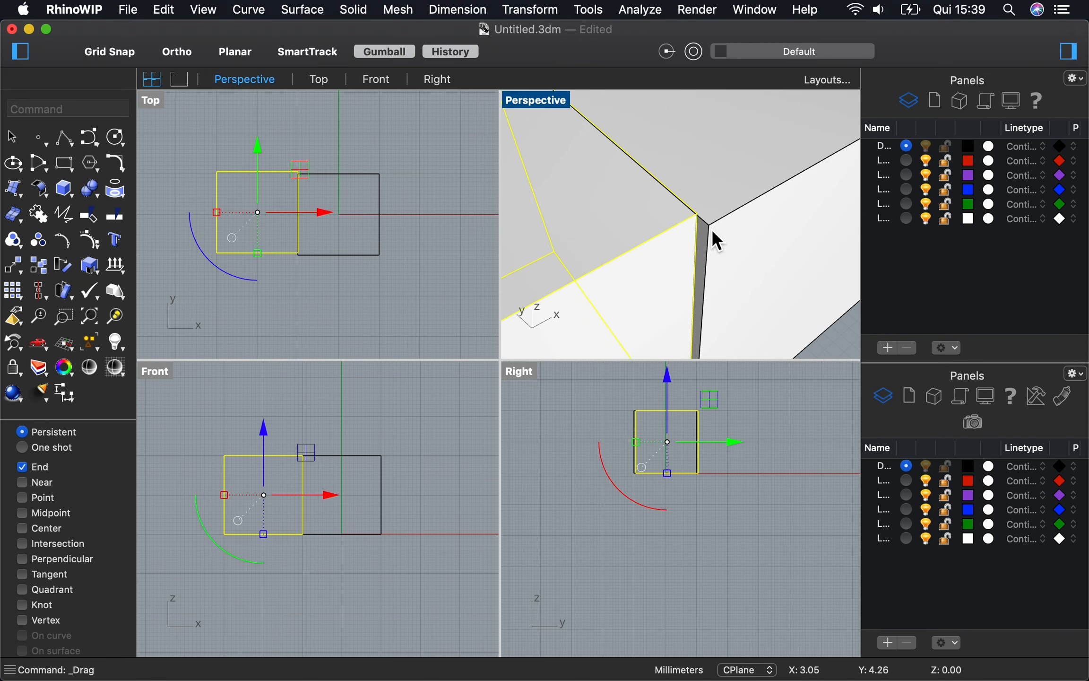
pyautogui.scroll(-5, 687, 200)
pyautogui.scroll(10, 631, 138)
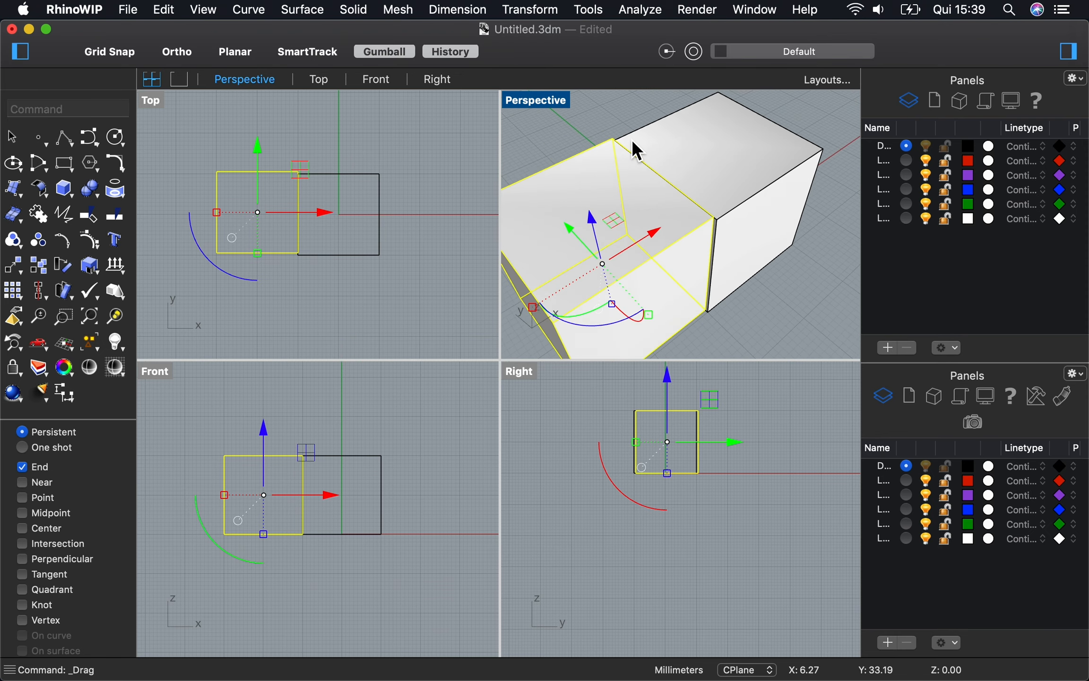
pyautogui.scroll(2, 701, 176)
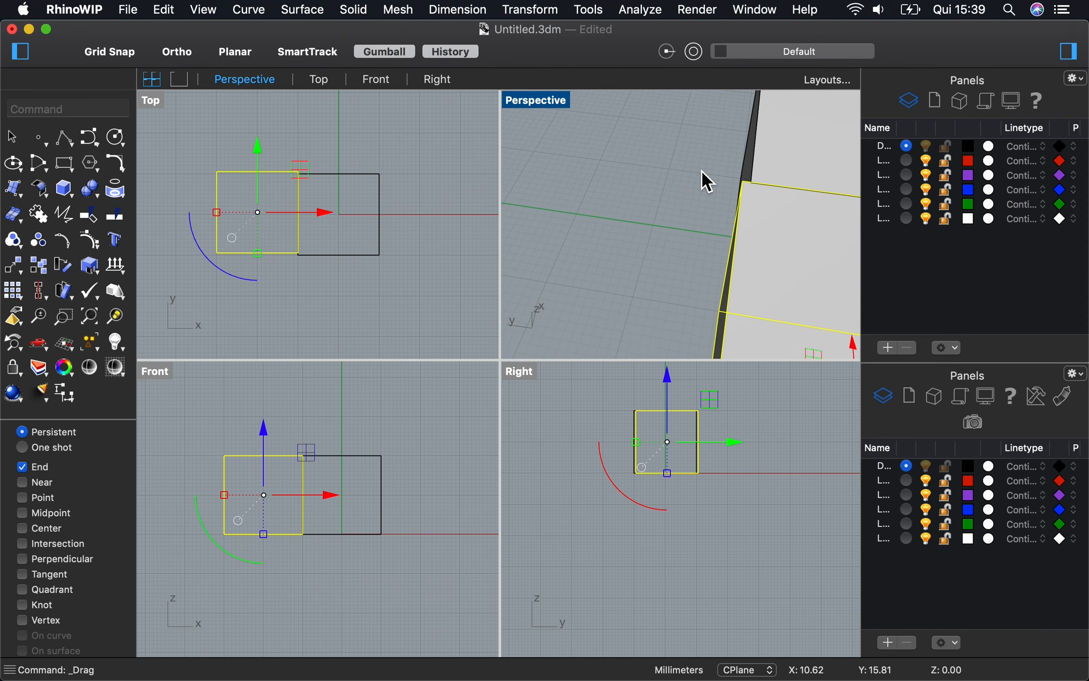
pyautogui.scroll(-6, 759, 193)
pyautogui.hscroll(10, 766, 190)
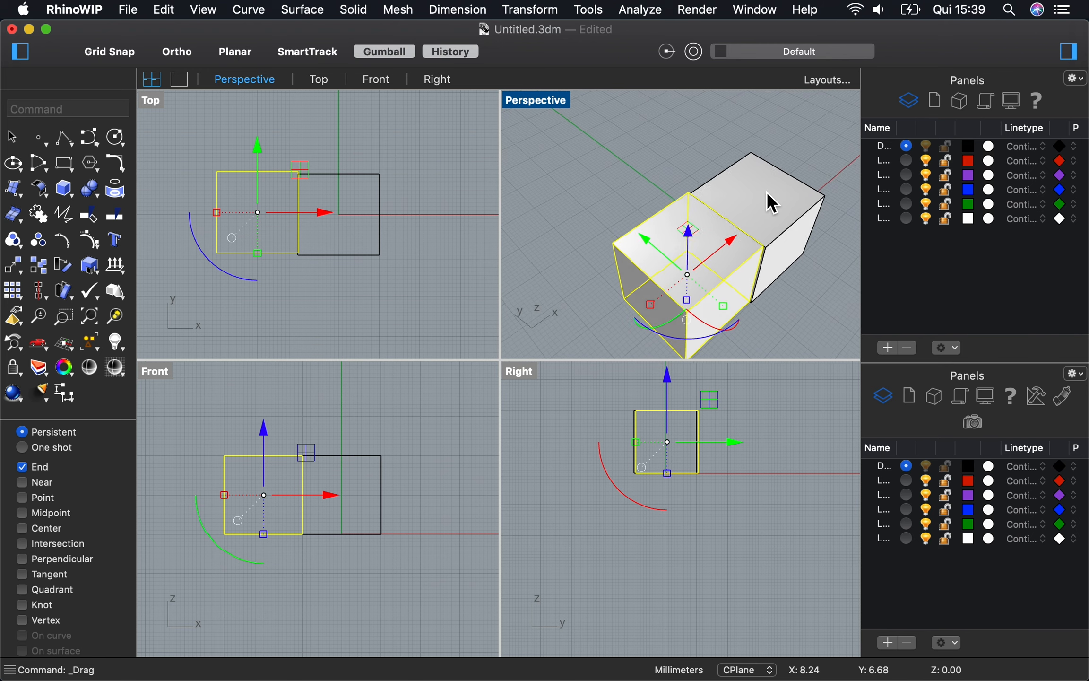
pyautogui.moveTo(707, 230); pyautogui.dragTo(637, 241)
pyautogui.click(624, 165)
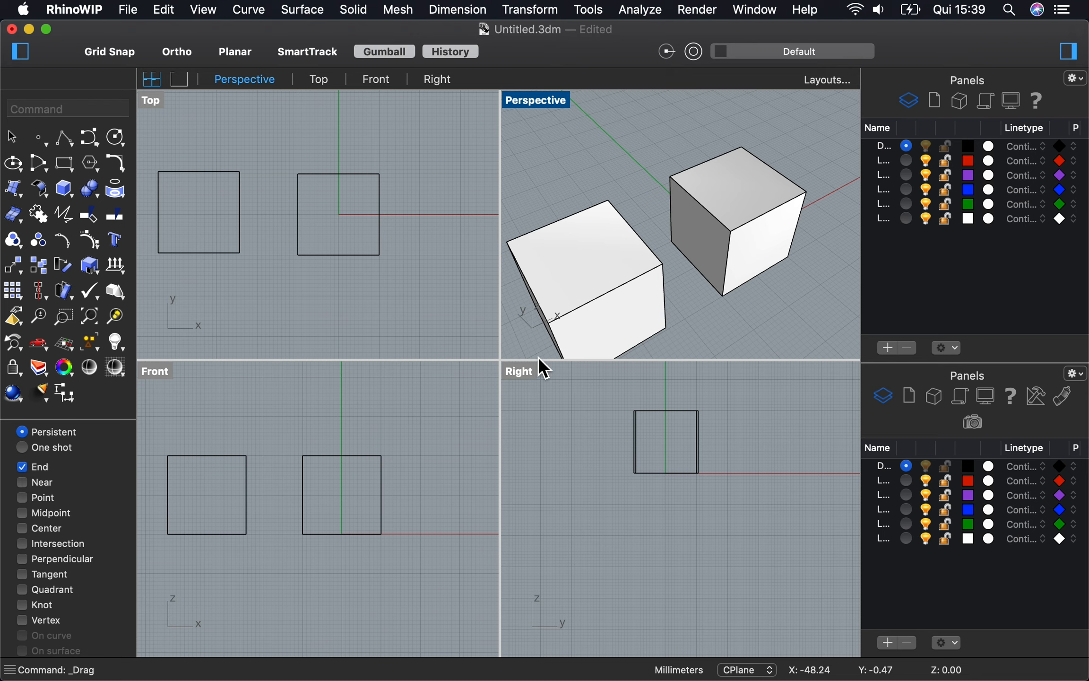
# - Use the End snap to move the separated box by its upper front corner onto the matching corner of the other box
pyautogui.click(662, 266)
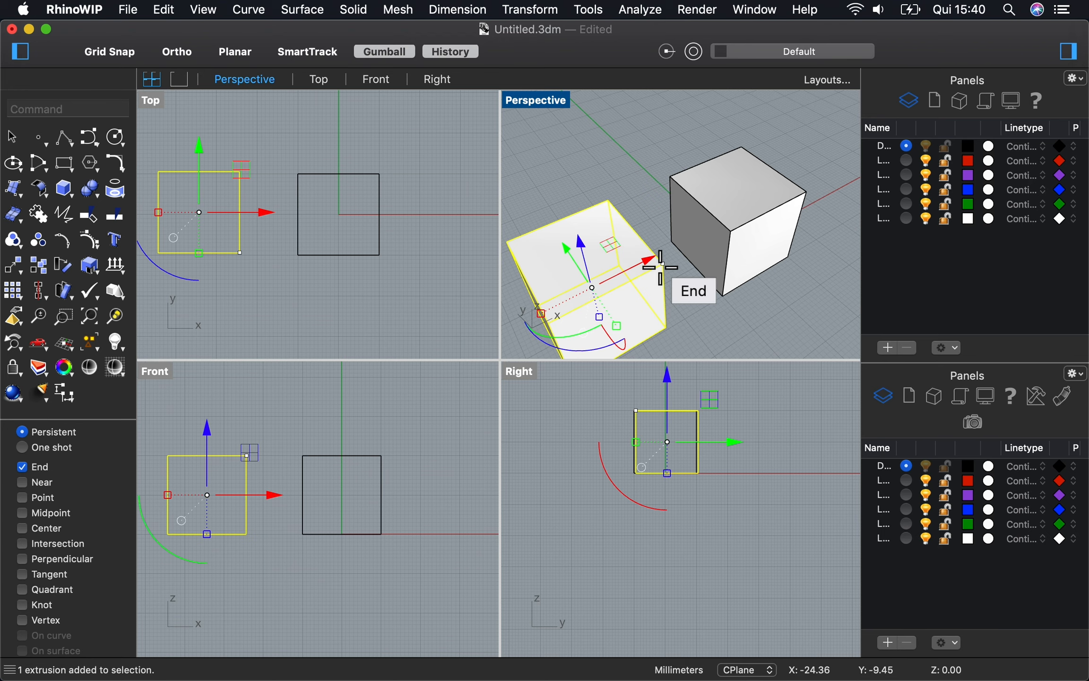
pyautogui.moveTo(661, 267); pyautogui.dragTo(664, 265)
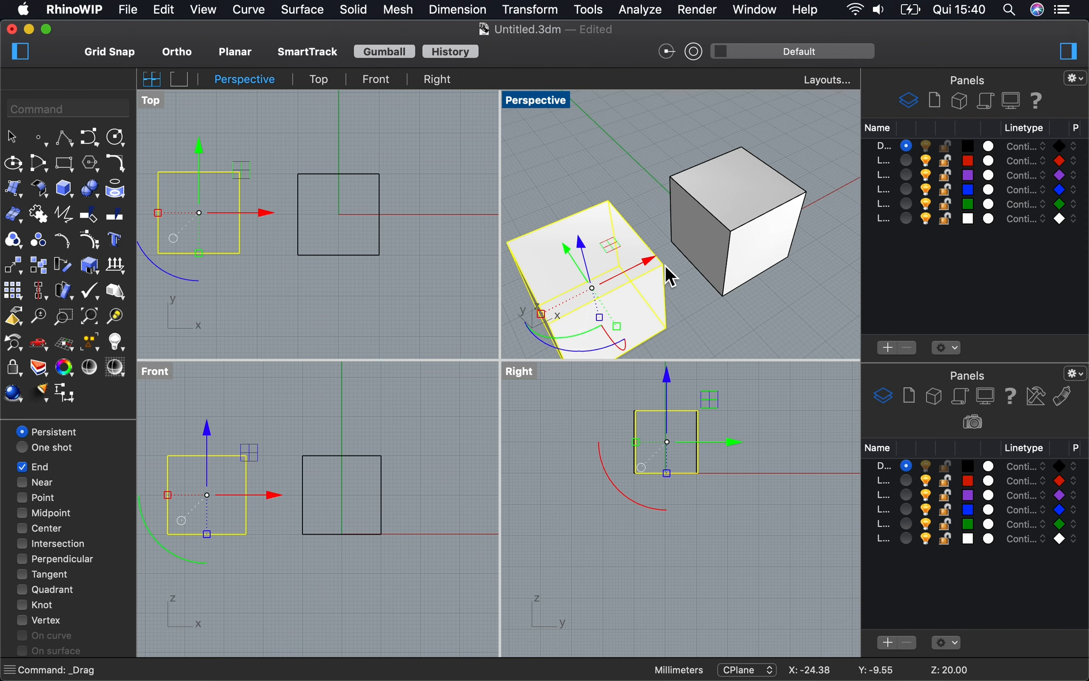
pyautogui.click(683, 284)
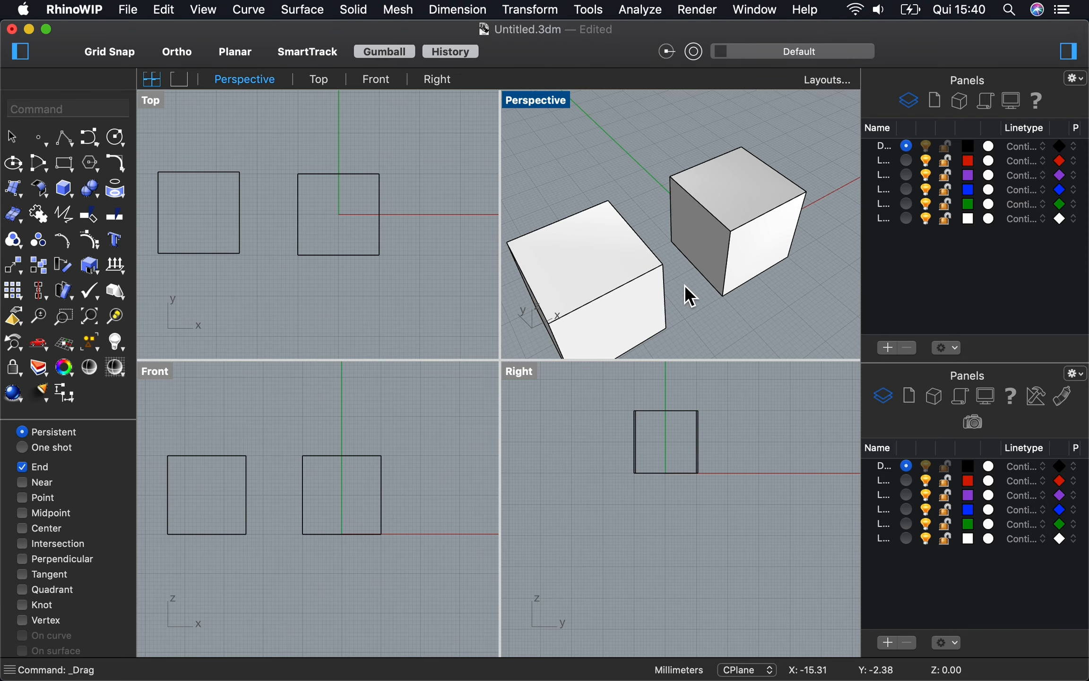
pyautogui.click(661, 266)
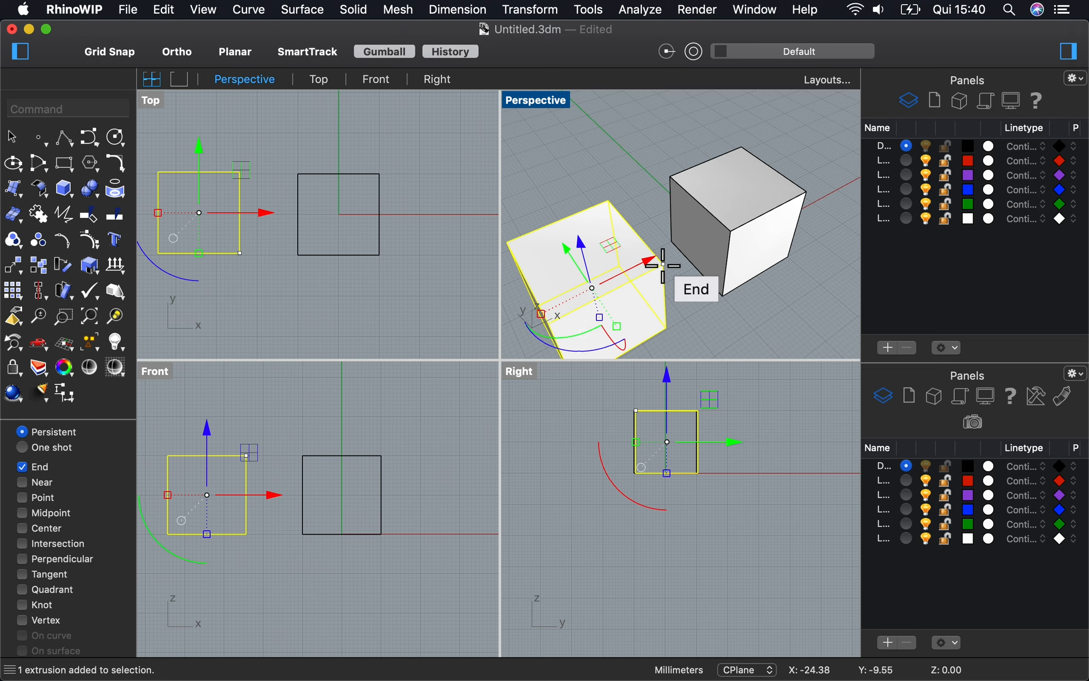
pyautogui.moveTo(663, 266); pyautogui.dragTo(729, 236)
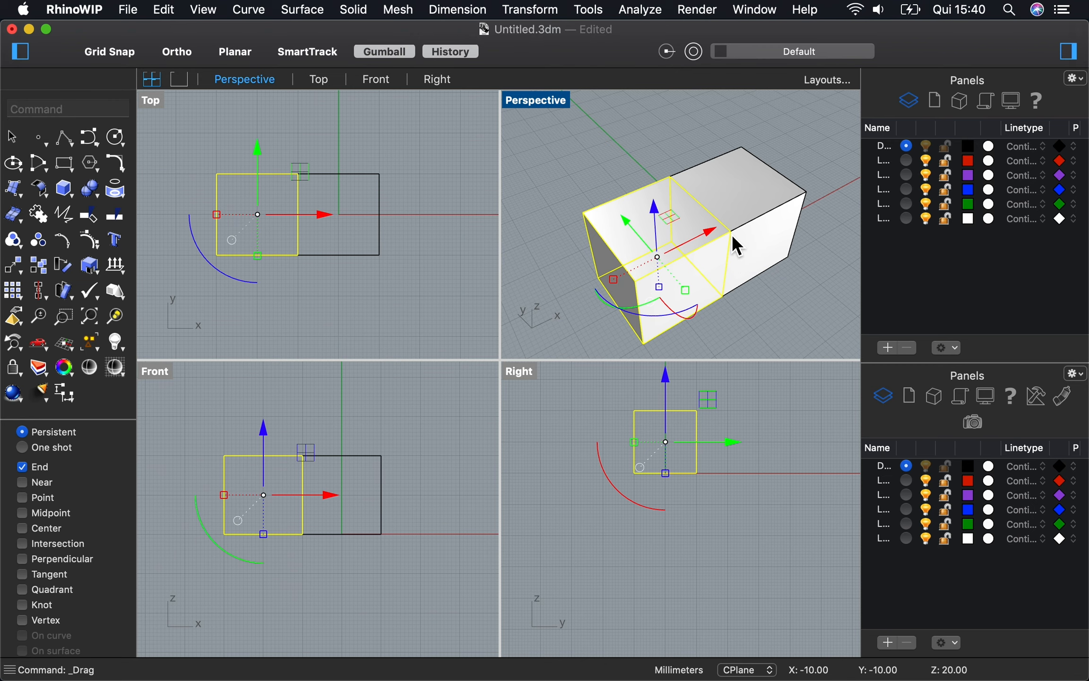
pyautogui.click(802, 313)
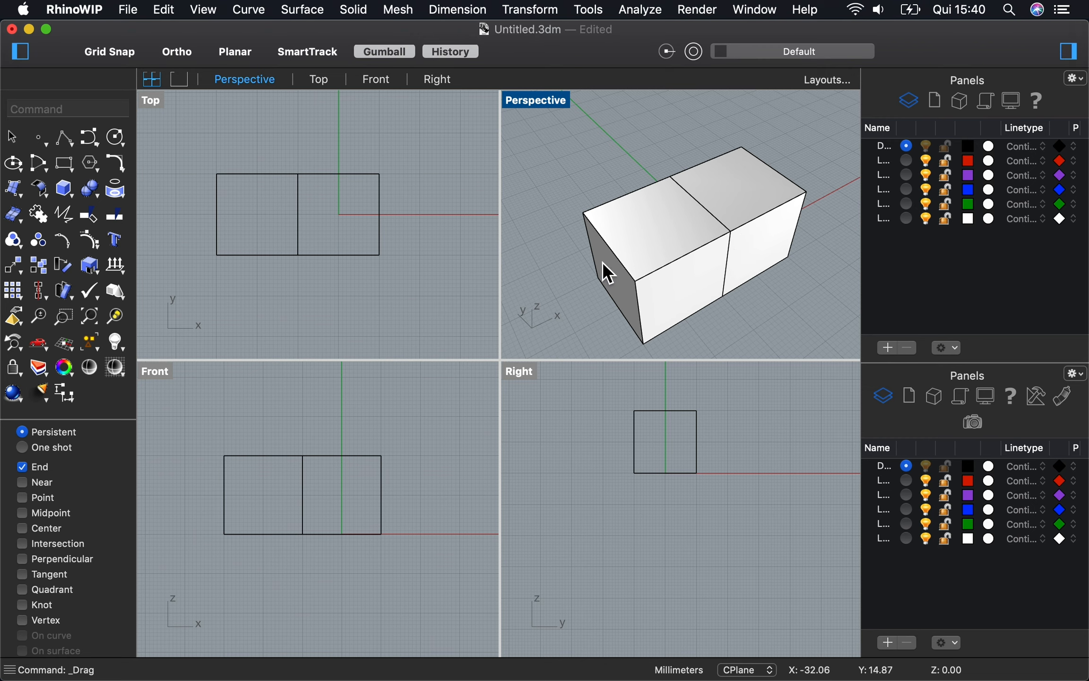
# - Move the negative-X box about 11 mm away from its neighbour along negative X
pyautogui.click(649, 247)
pyautogui.moveTo(709, 238); pyautogui.dragTo(651, 225)
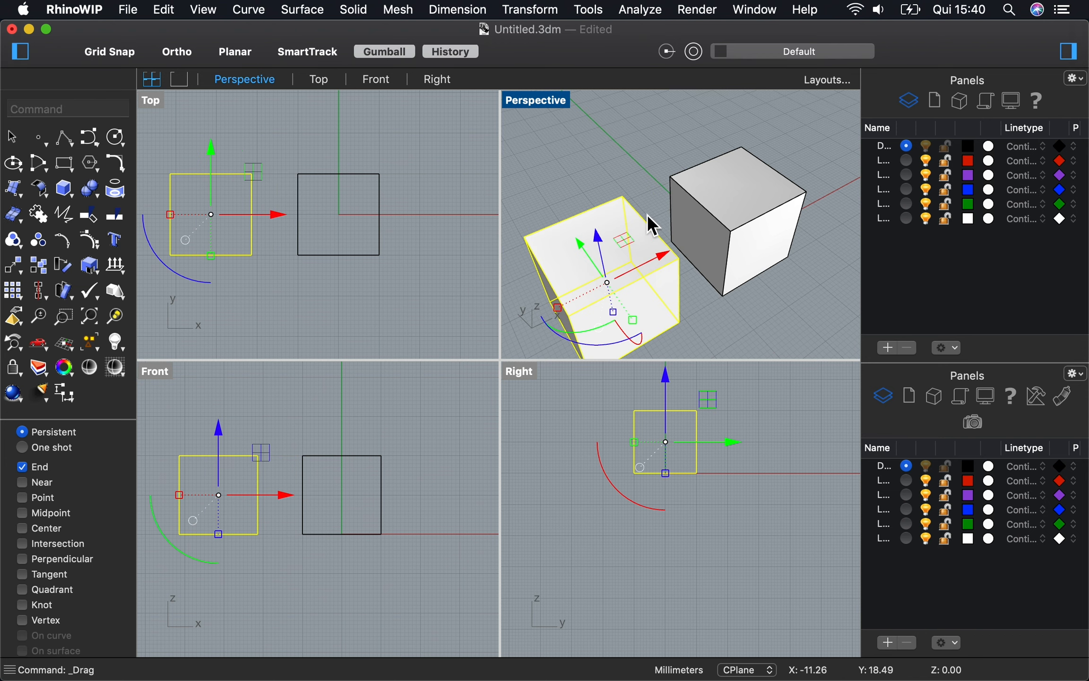
pyautogui.click(626, 182)
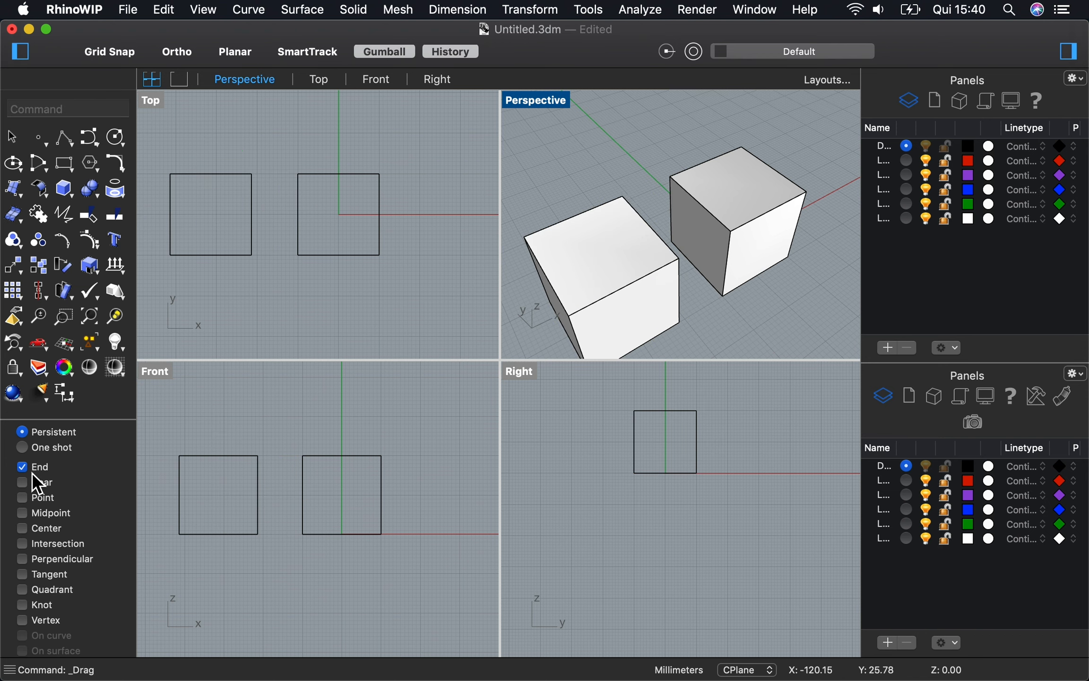
# - Enable the Midpoint snap and move the separated box by its upper front corner onto the midpoint of the other box's facing top edge
pyautogui.click(22, 513)
pyautogui.click(680, 261)
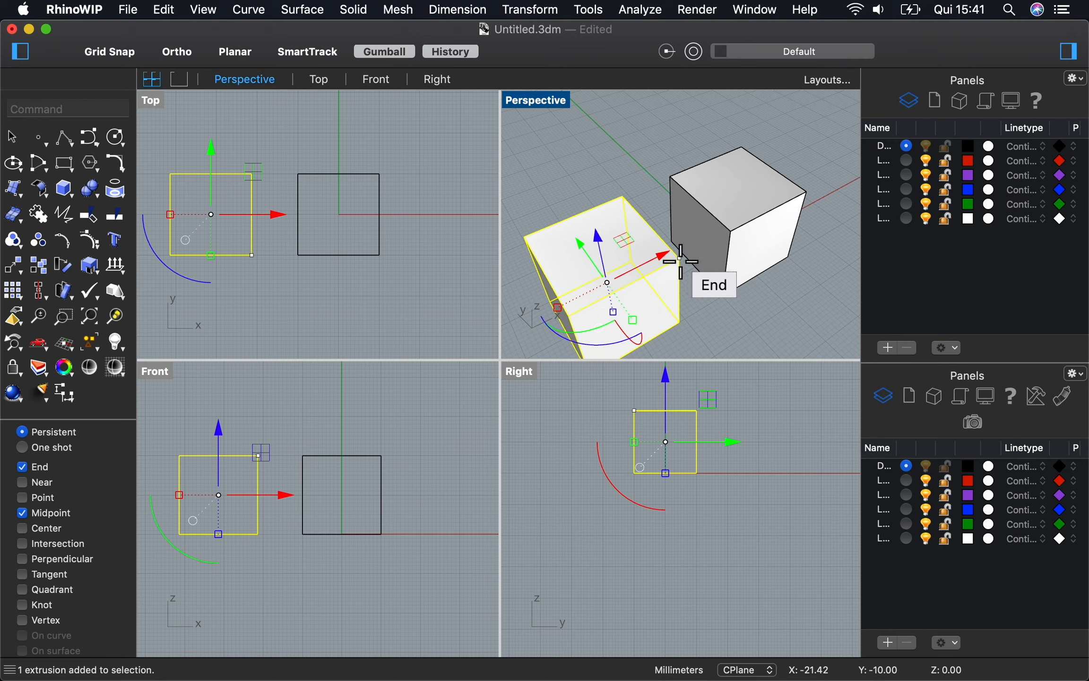
pyautogui.moveTo(681, 260); pyautogui.dragTo(702, 206)
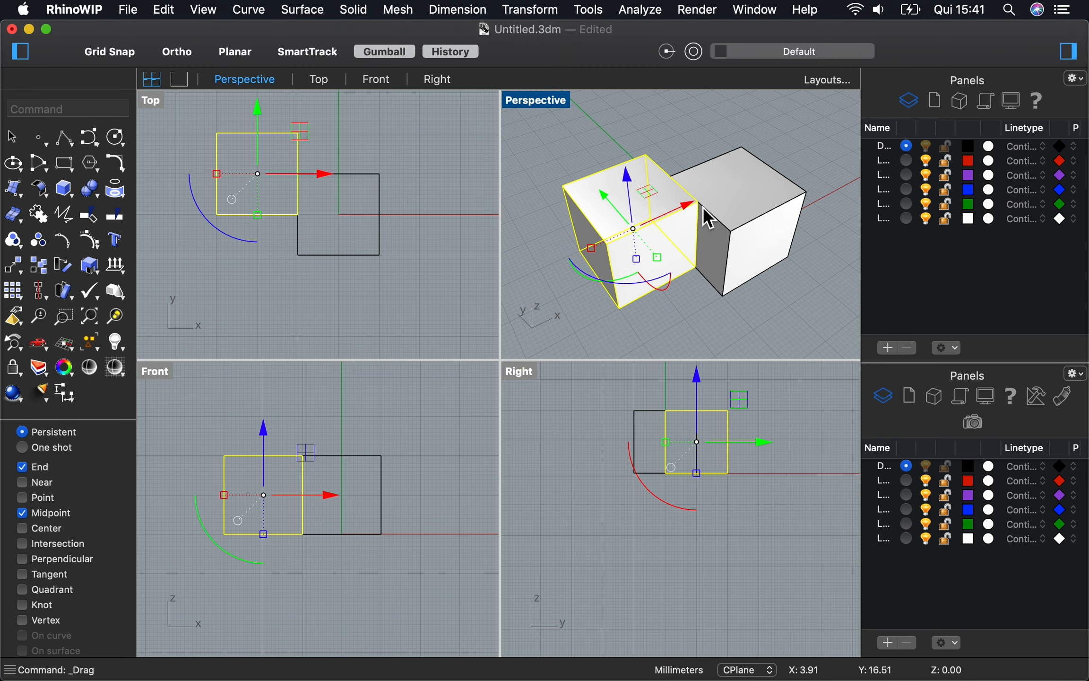
# - Deselect the box and inspect the joint where its corner meets the midpoint of the neighbouring box's edge
pyautogui.click(683, 152)
pyautogui.moveTo(758, 211); pyautogui.dragTo(757, 212, button='right')
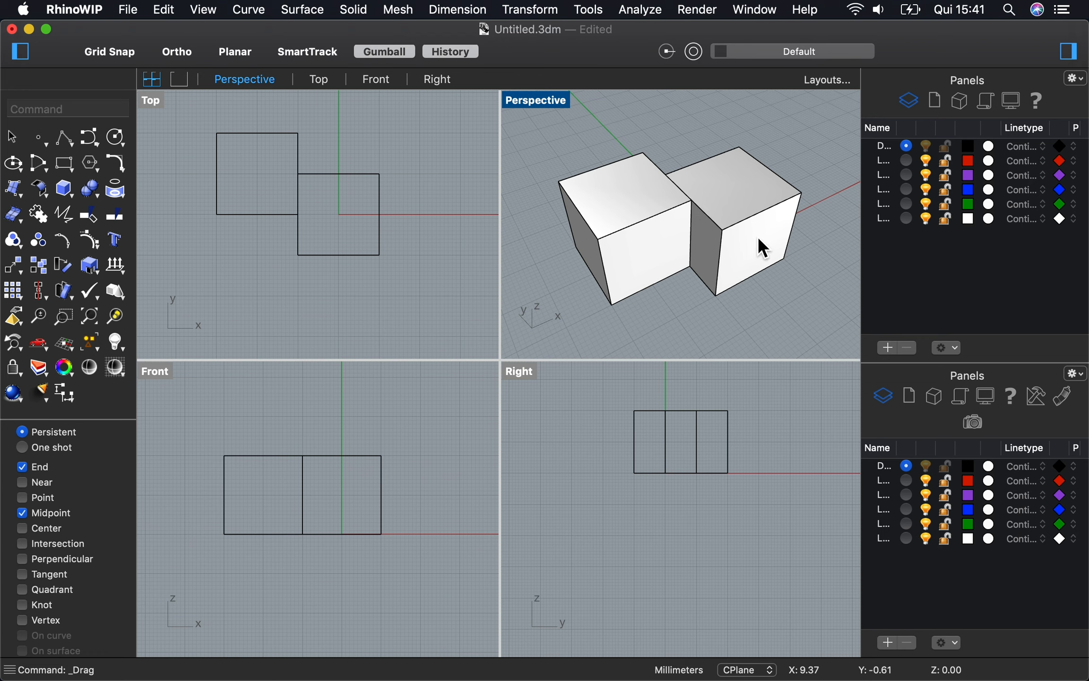
pyautogui.scroll(-3, 748, 241)
pyautogui.moveTo(747, 240); pyautogui.dragTo(748, 240, button='right')
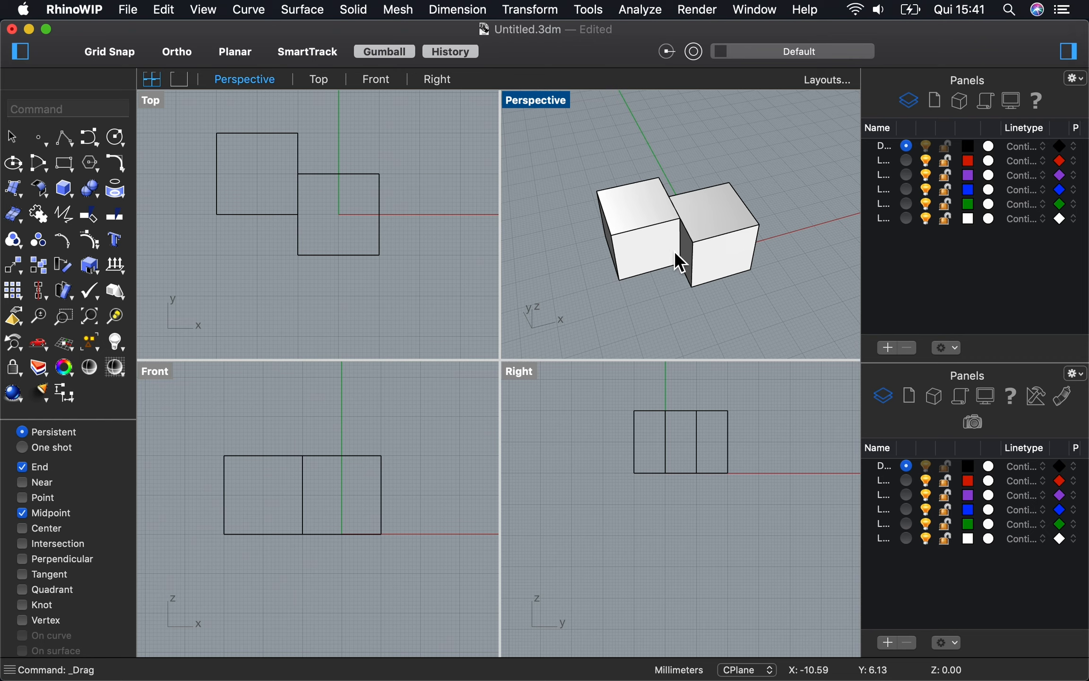
pyautogui.moveTo(740, 301); pyautogui.dragTo(741, 301, button='right')
pyautogui.keyDown('shift'); pyautogui.moveTo(747, 200); pyautogui.dragTo(747, 200, button='right'); pyautogui.keyUp('shift')
pyautogui.scroll(-4, 747, 200)
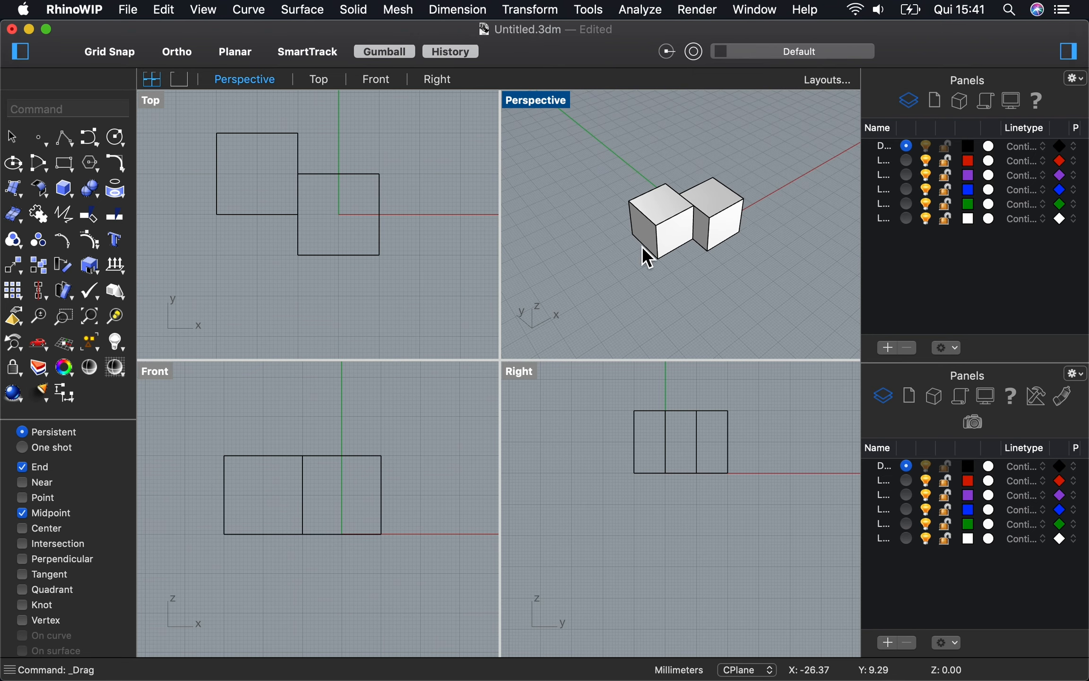
# - Turn off the Midpoint snap and use End to move the offset box by its upper front corner onto its neighbour's matching corner
pyautogui.scroll(5, 671, 222)
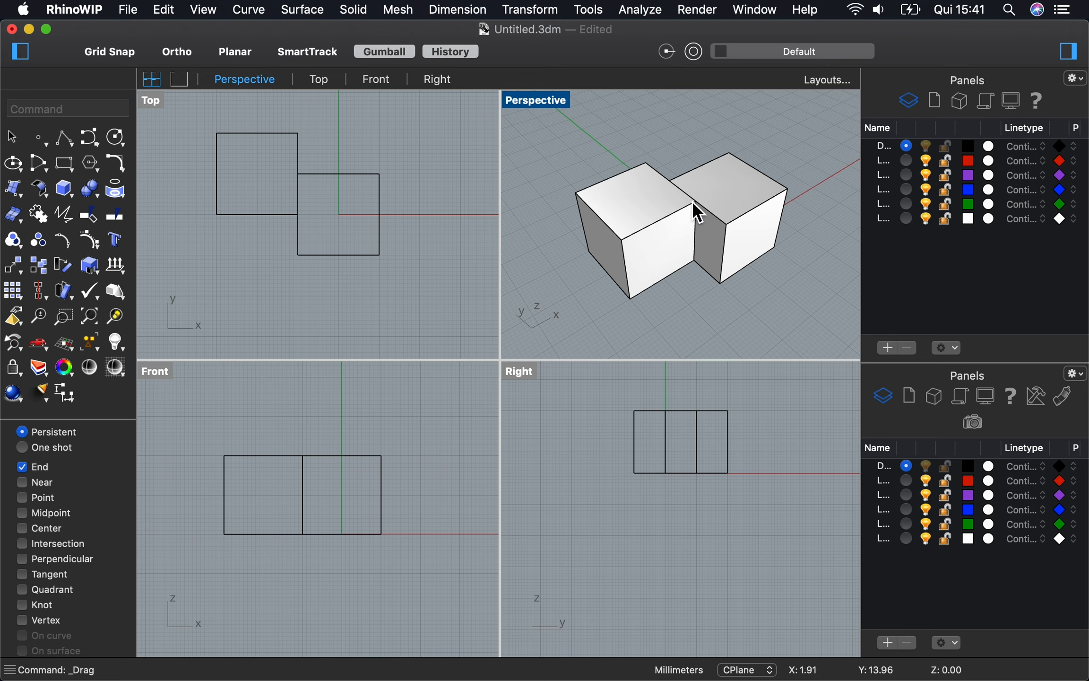
pyautogui.click(703, 215)
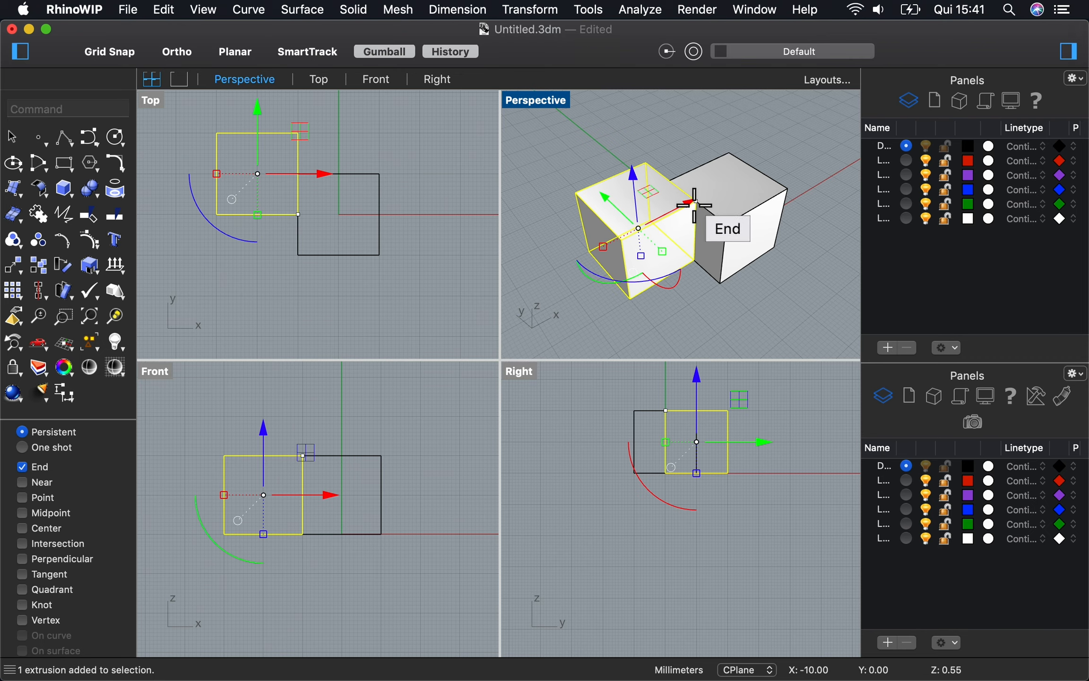
pyautogui.moveTo(704, 218)
pyautogui.mouseDown()
pyautogui.moveTo(693, 216)
pyautogui.moveTo(722, 227)
pyautogui.mouseUp()
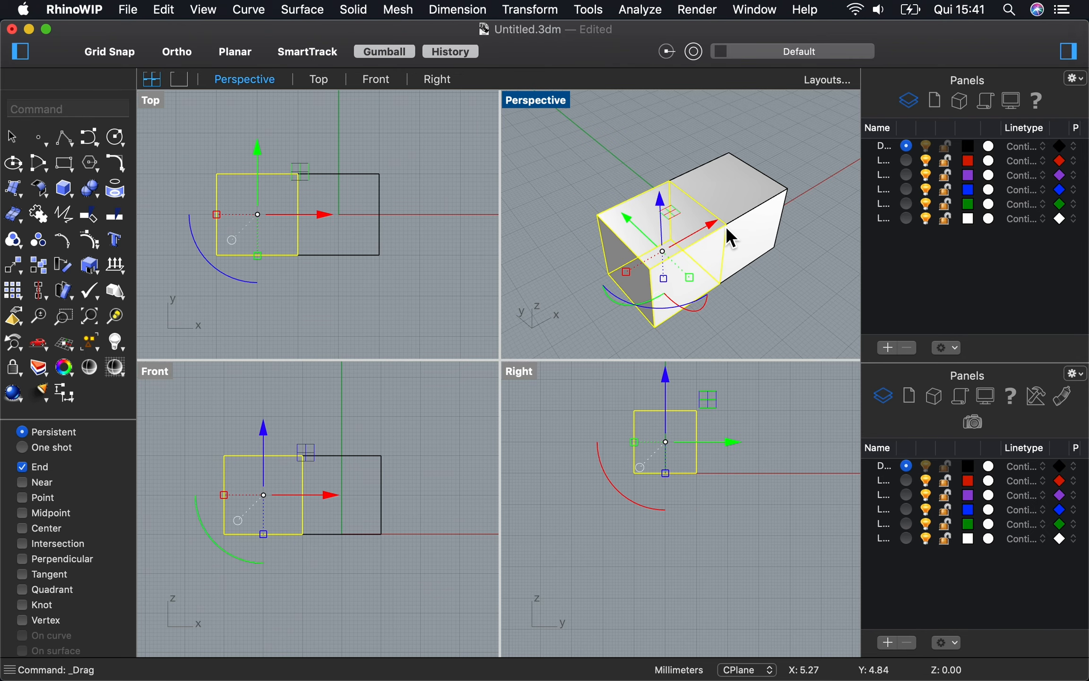
# - Duplicate both aligned boxes by copy and paste, and move the copied pair about 51 mm along positive X
pyautogui.scroll(-3, 785, 267)
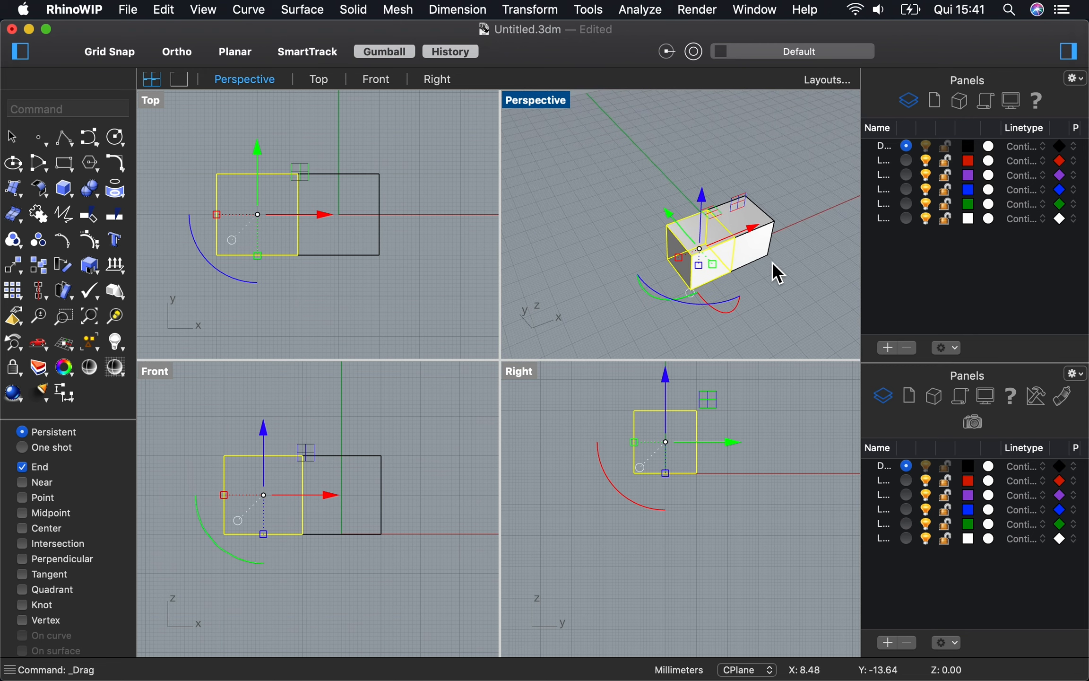
pyautogui.scroll(-1, 775, 264)
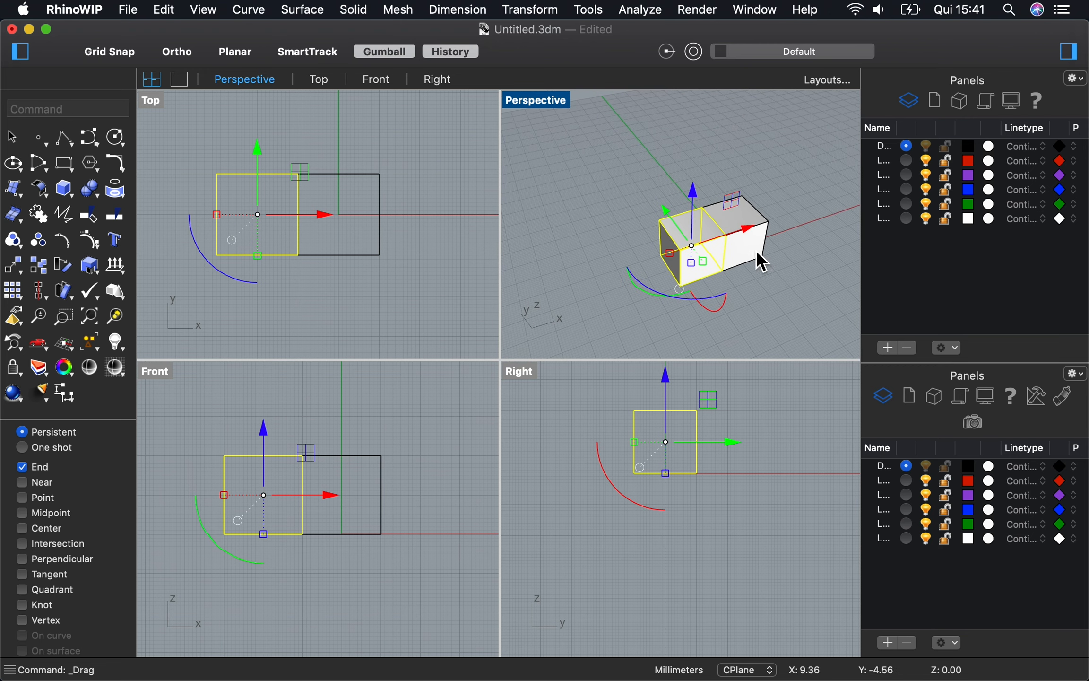
pyautogui.keyDown('shift'); pyautogui.click(761, 262); pyautogui.keyUp('shift')
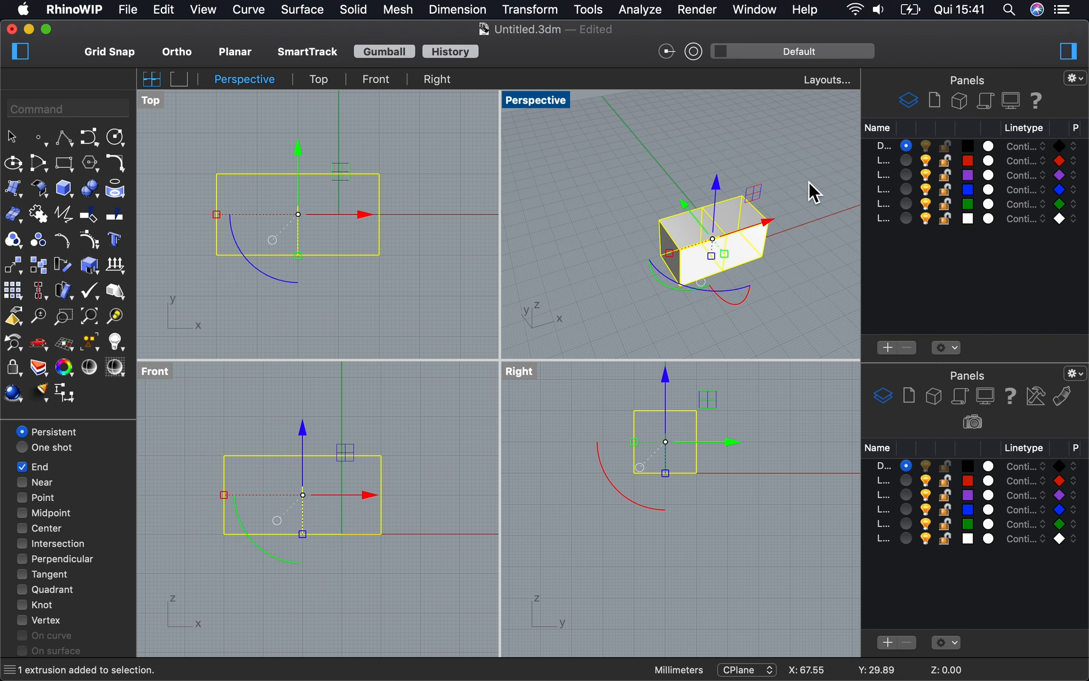
pyautogui.hscroll(3, 809, 182)
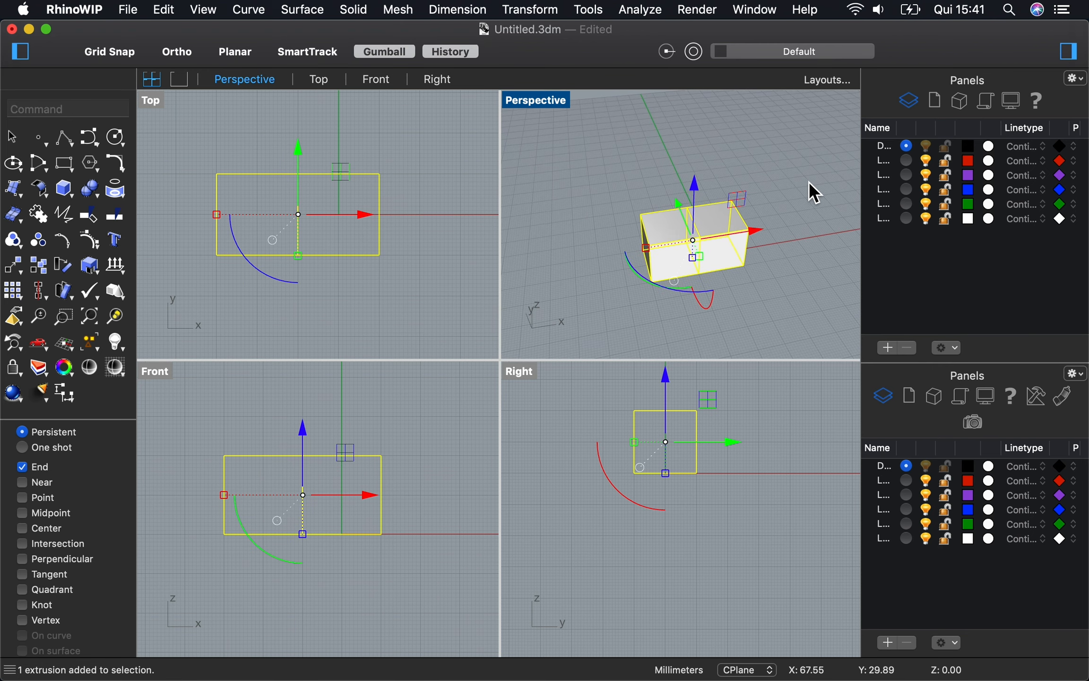
pyautogui.press('super+c')
pyautogui.press('super+v')
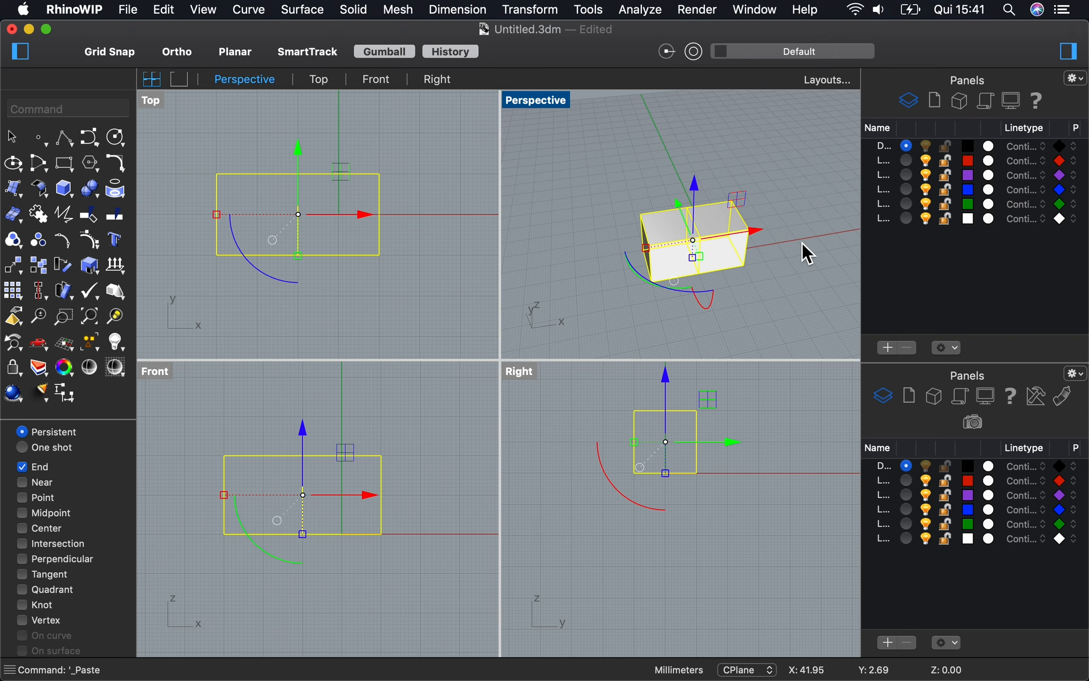
pyautogui.keyDown('shift'); pyautogui.hscroll(3, 802, 243); pyautogui.keyUp('shift')
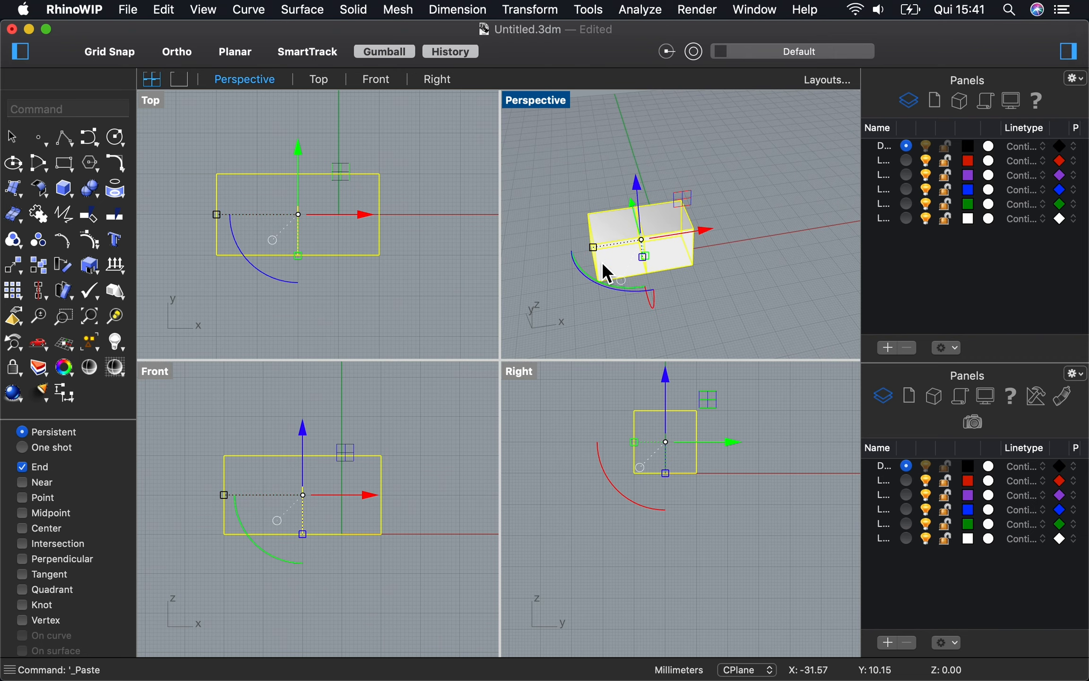
pyautogui.moveTo(707, 231); pyautogui.dragTo(816, 221)
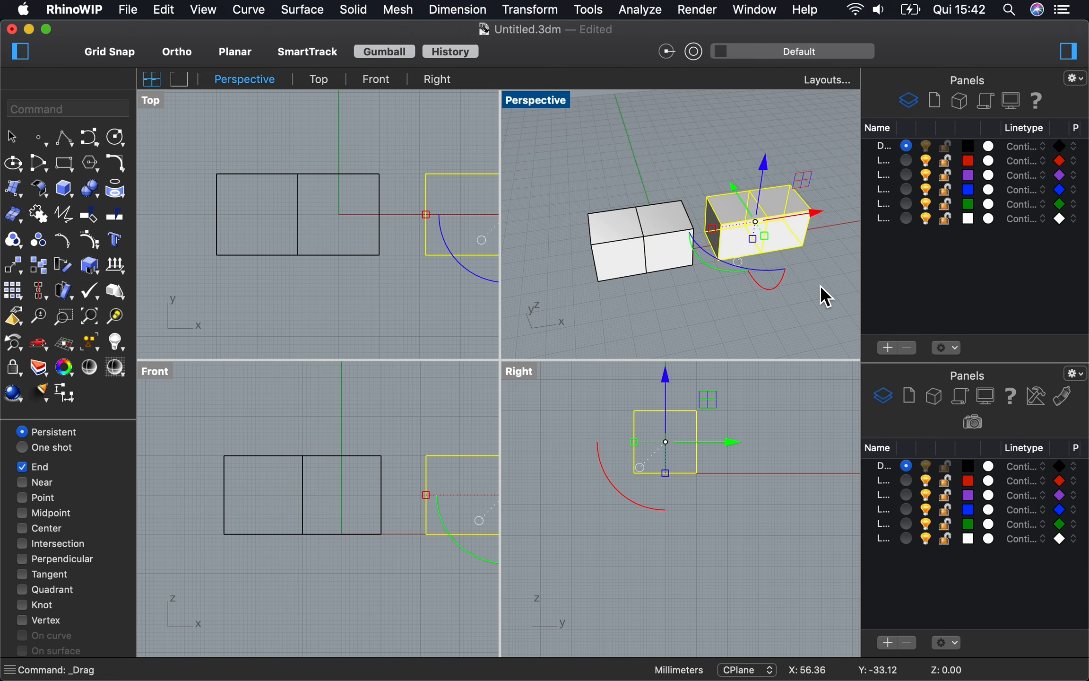
# - Use the End snap to move the copied pair by its upper rear corner onto the matching end corner of the original pair
pyautogui.click(709, 199)
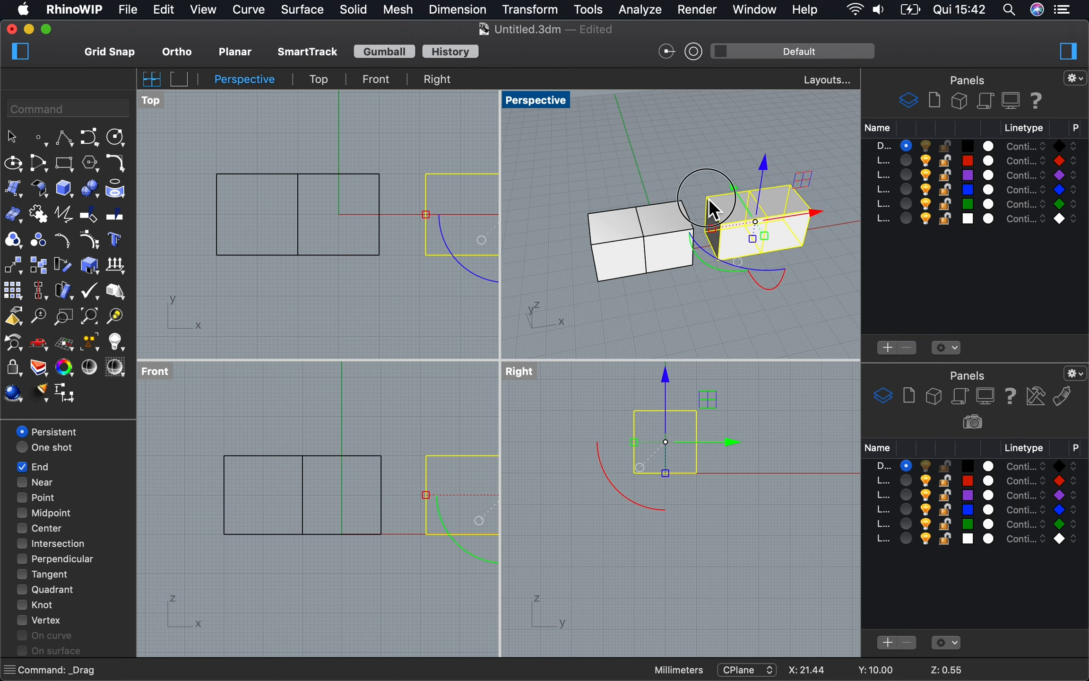
pyautogui.moveTo(709, 200); pyautogui.dragTo(688, 200)
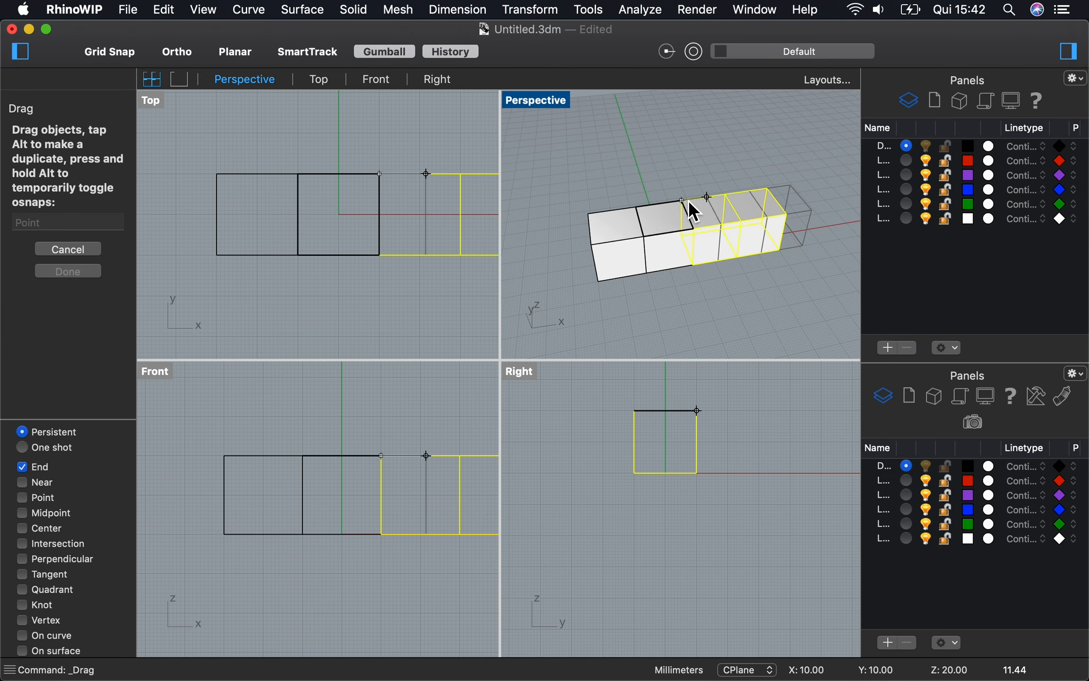
pyautogui.click(684, 154)
# - Duplicate the whole row of four boxes by copy and paste, and raise the copy about 26 mm along Z
pyautogui.hscroll(10, 759, 256)
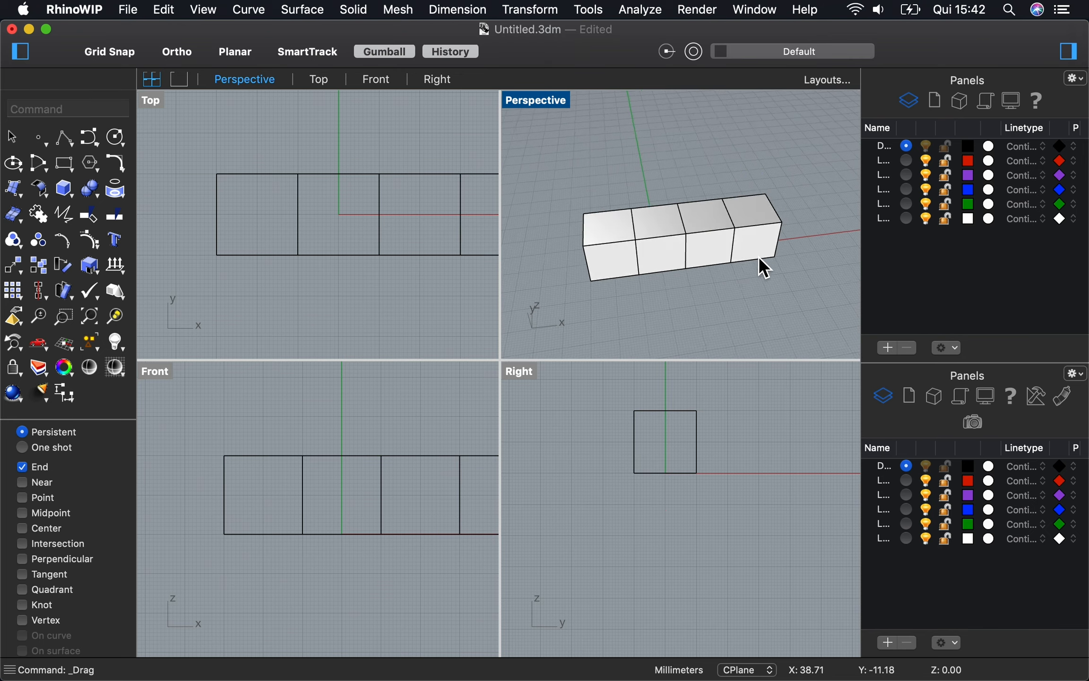
pyautogui.hscroll(10, 758, 257)
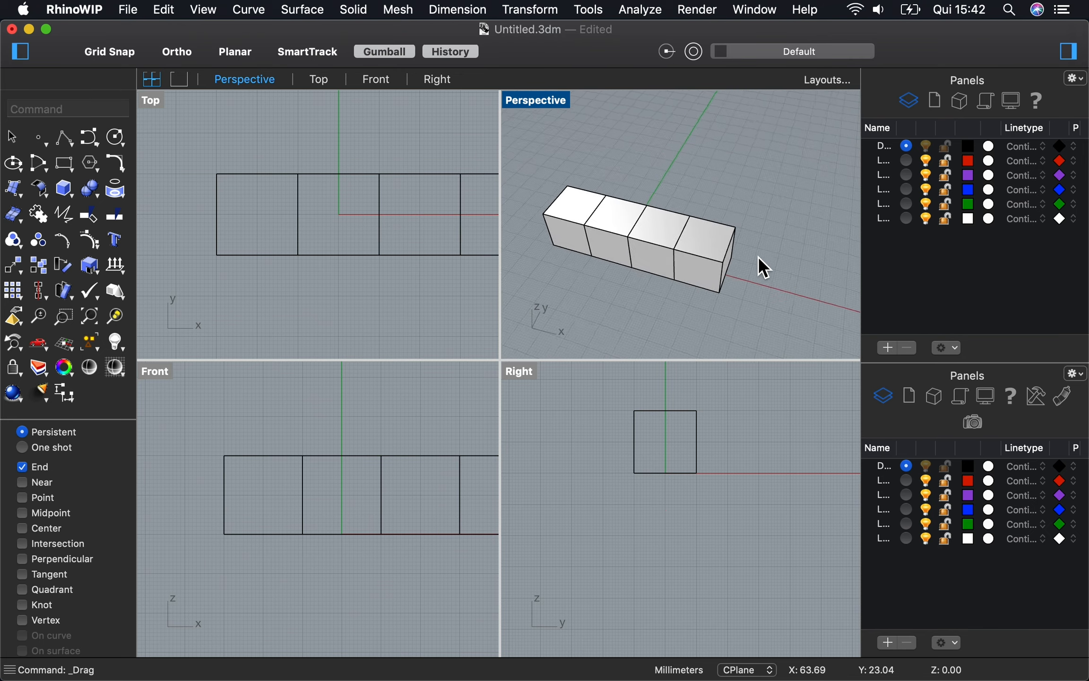
pyautogui.hscroll(10, 764, 268)
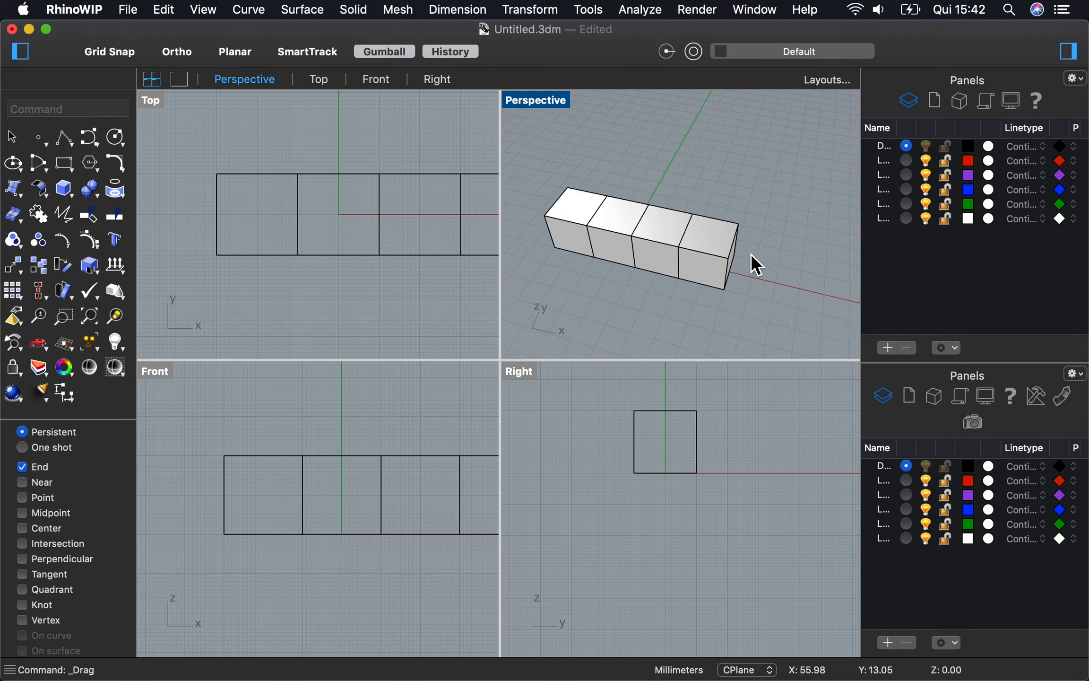
pyautogui.hscroll(10, 751, 256)
pyautogui.hscroll(6, 751, 254)
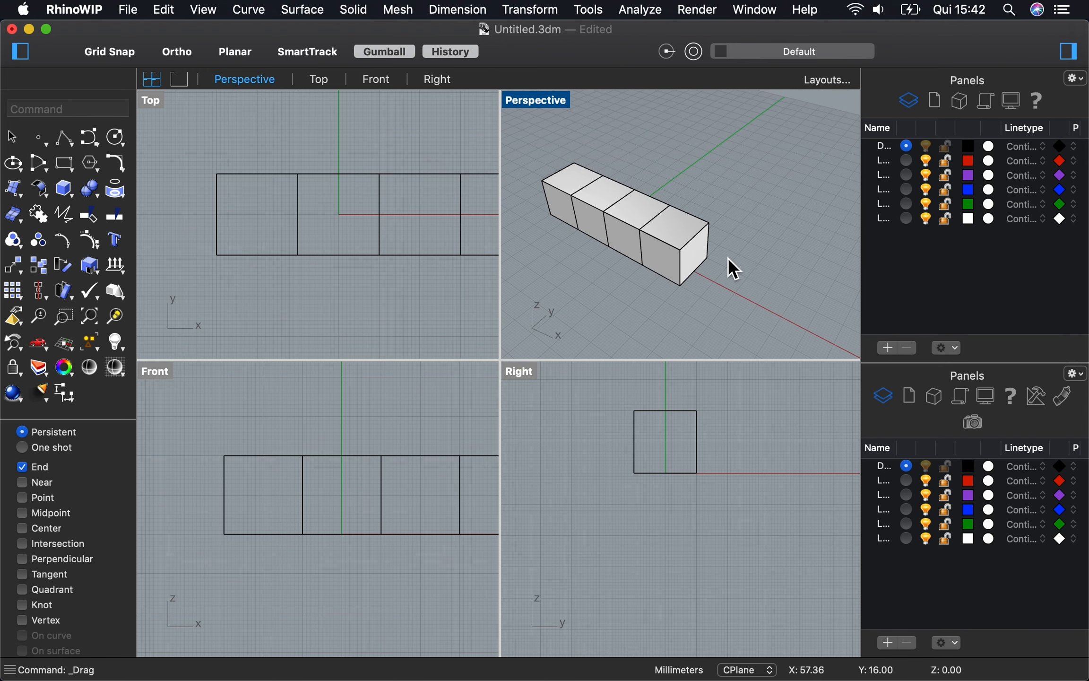
pyautogui.click(671, 252)
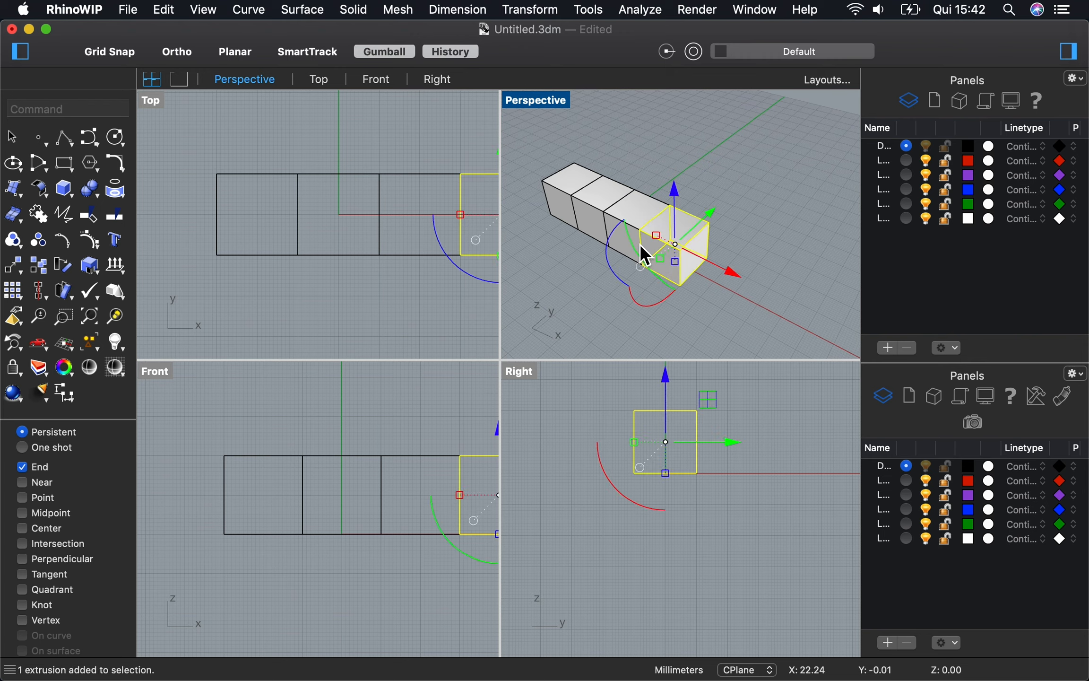
pyautogui.keyDown('shift'); pyautogui.click(633, 218); pyautogui.keyUp('shift')
pyautogui.keyDown('shift'); pyautogui.click(583, 188); pyautogui.keyUp('shift')
pyautogui.keyDown('shift'); pyautogui.click(565, 188); pyautogui.keyUp('shift')
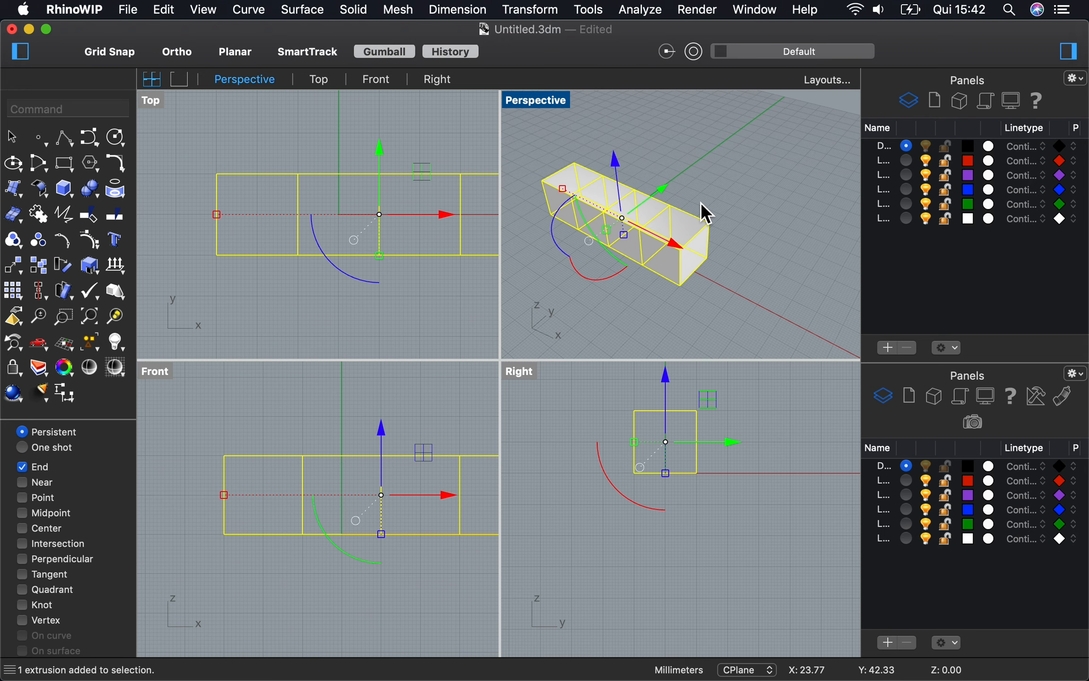
pyautogui.press('super+c')
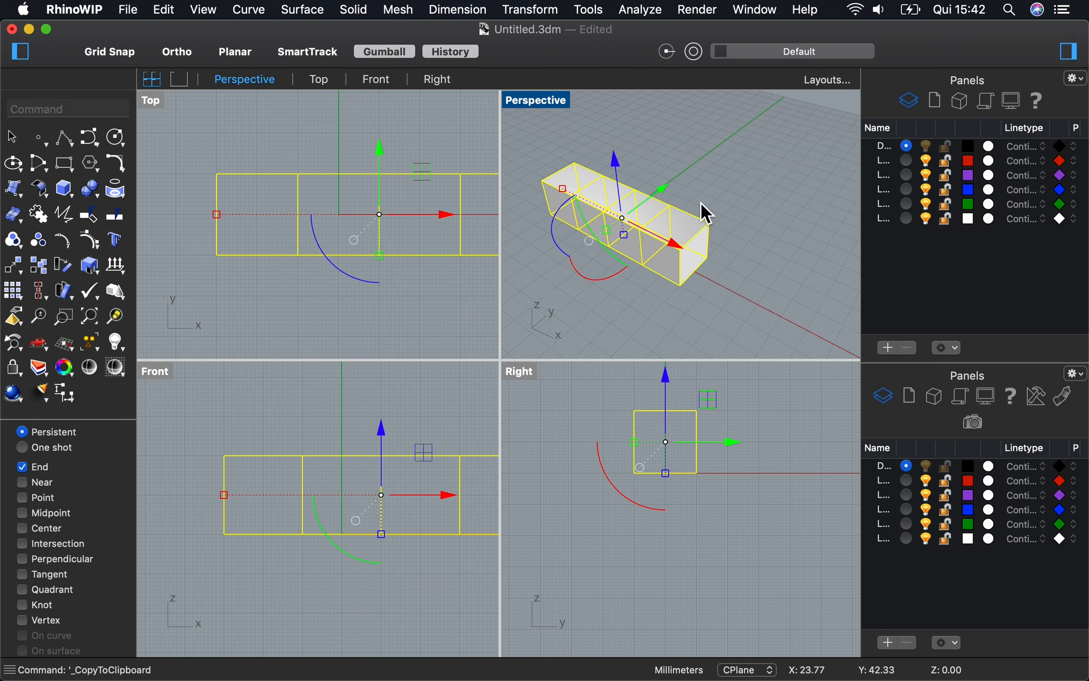
pyautogui.press('super+v')
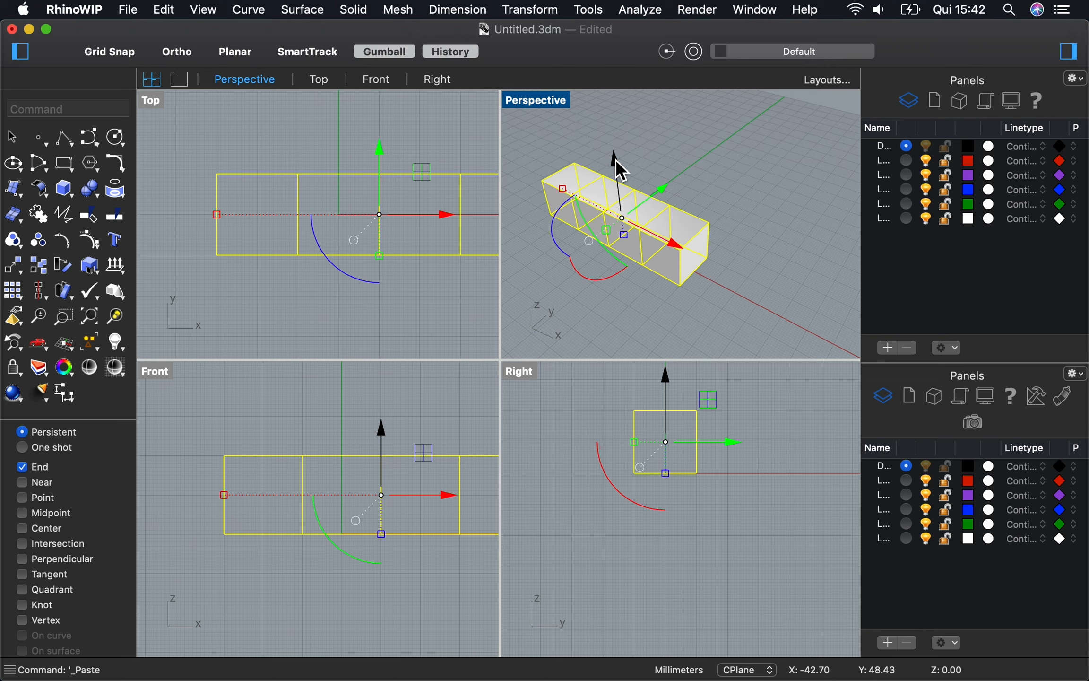
pyautogui.moveTo(615, 160); pyautogui.dragTo(607, 95)
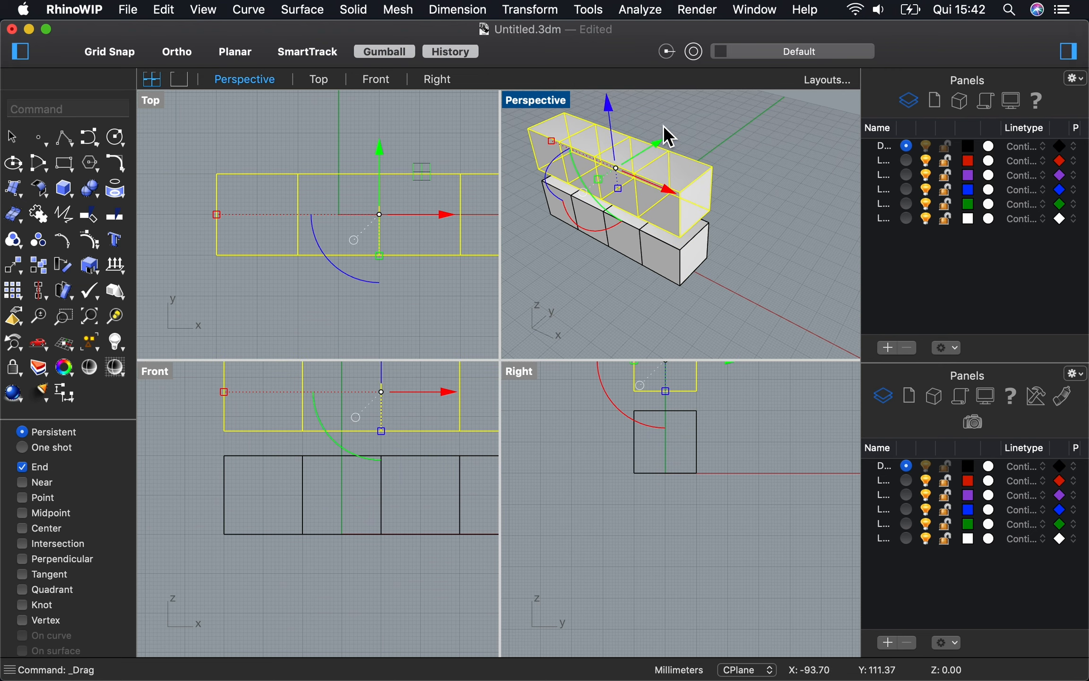
# - Use the End snap to lower the raised row by its bottom front corner at the positive-X end onto the lower row's top corner
pyautogui.scroll(-5, 703, 137)
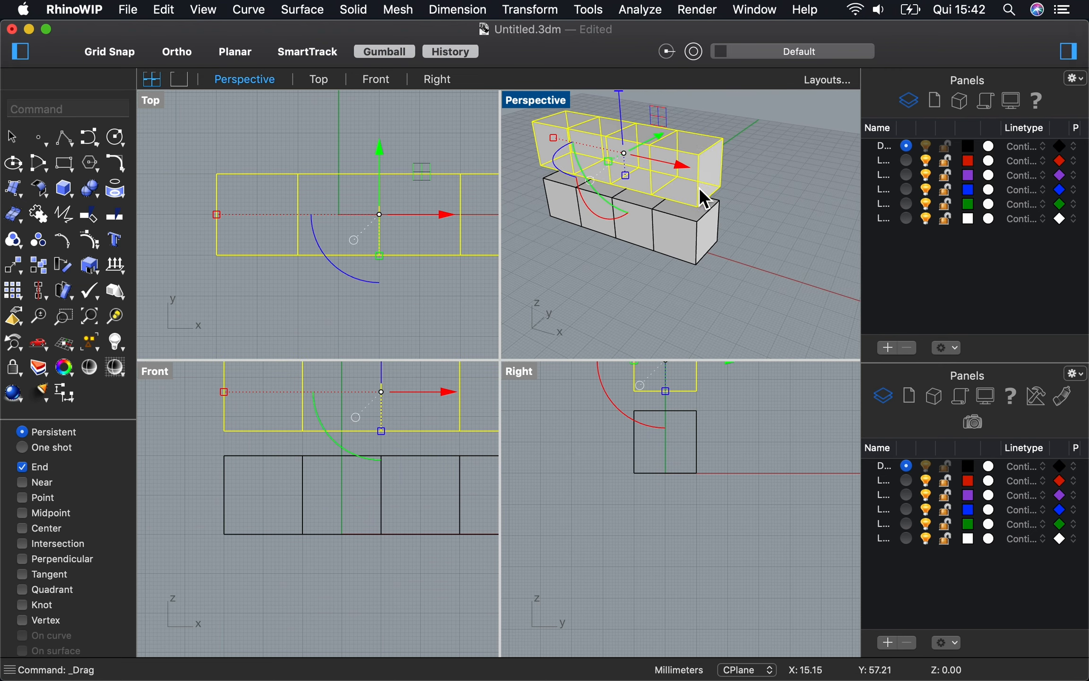
pyautogui.moveTo(699, 209); pyautogui.dragTo(699, 219)
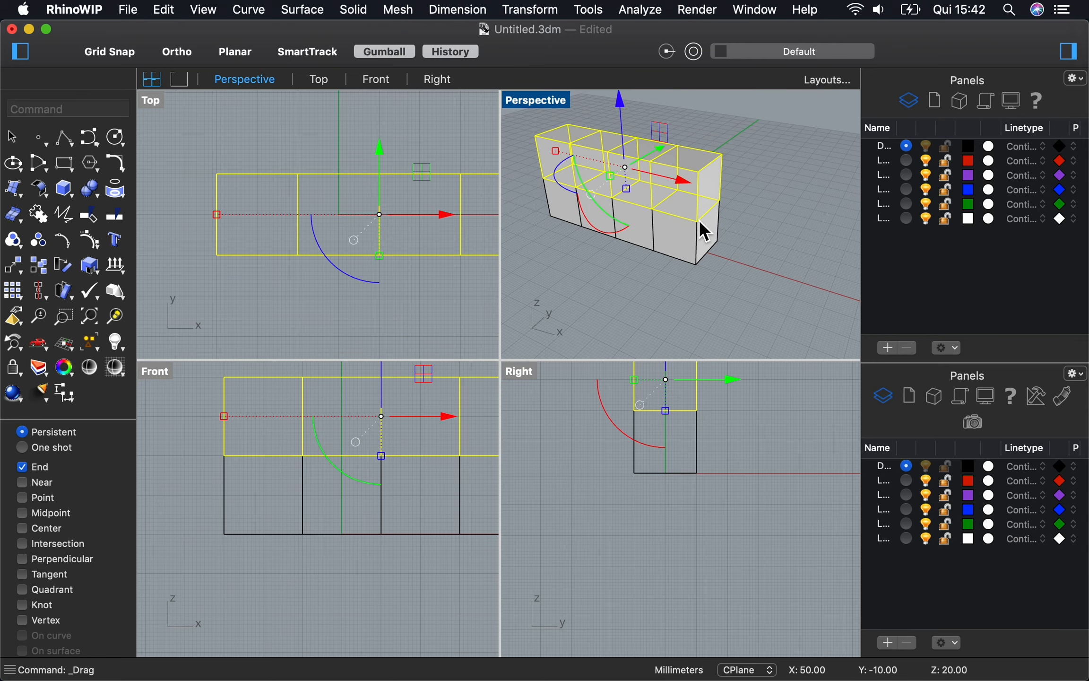
pyautogui.click(779, 220)
# - Select the four boxes of the upper row and duplicate them in place by copy and paste
pyautogui.hscroll(15, 779, 222)
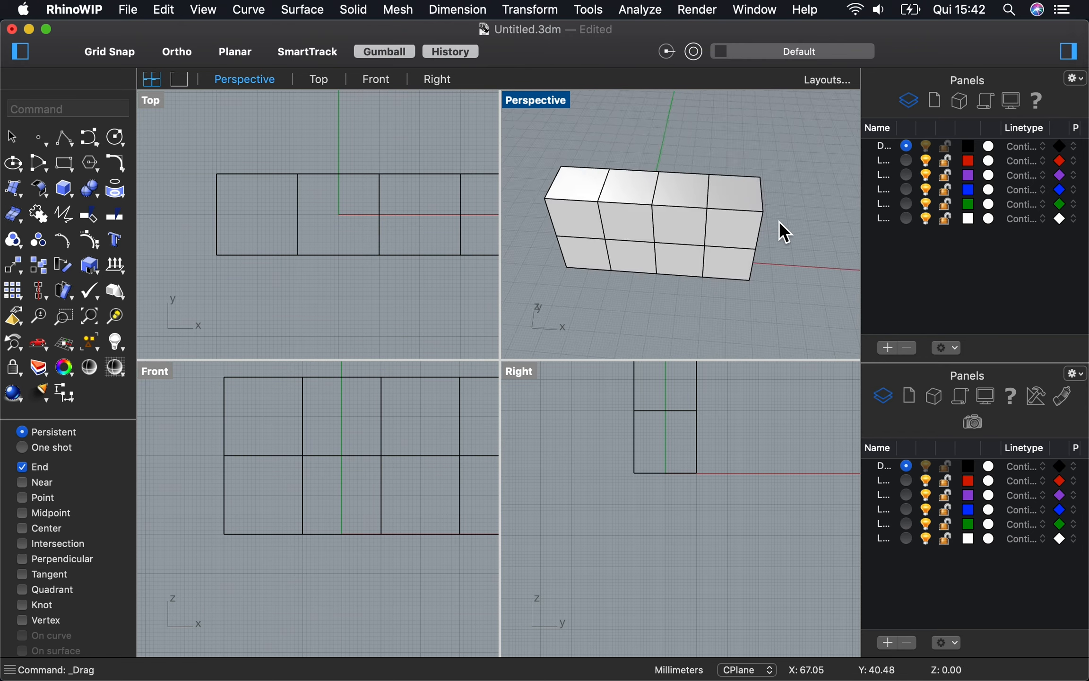
pyautogui.hscroll(15, 778, 220)
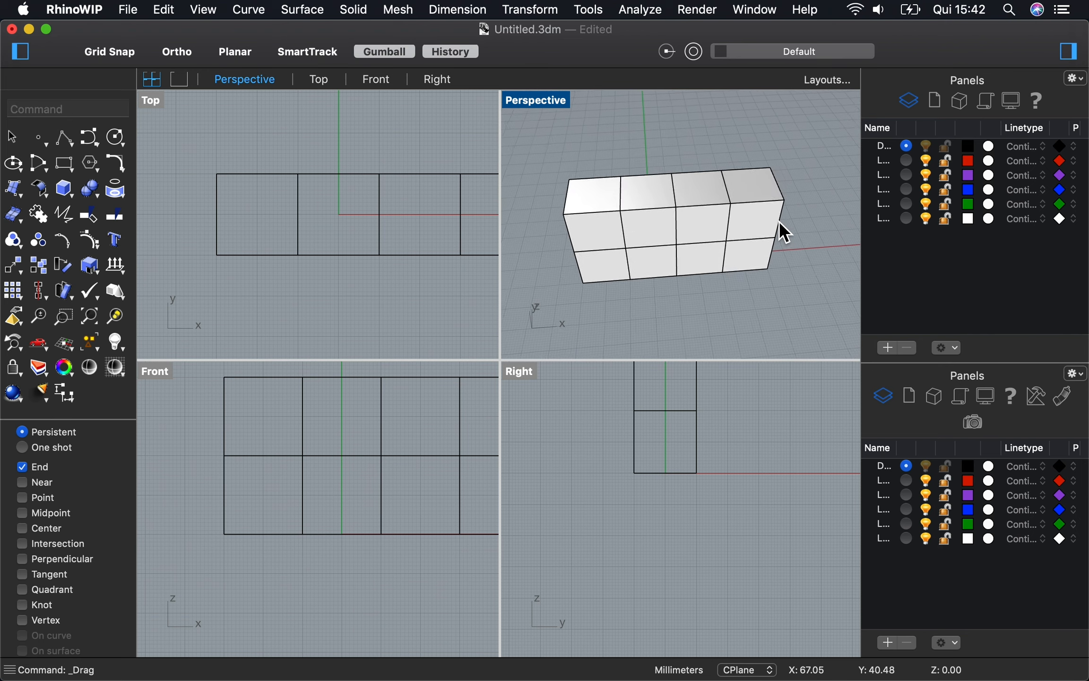
pyautogui.hscroll(10, 778, 221)
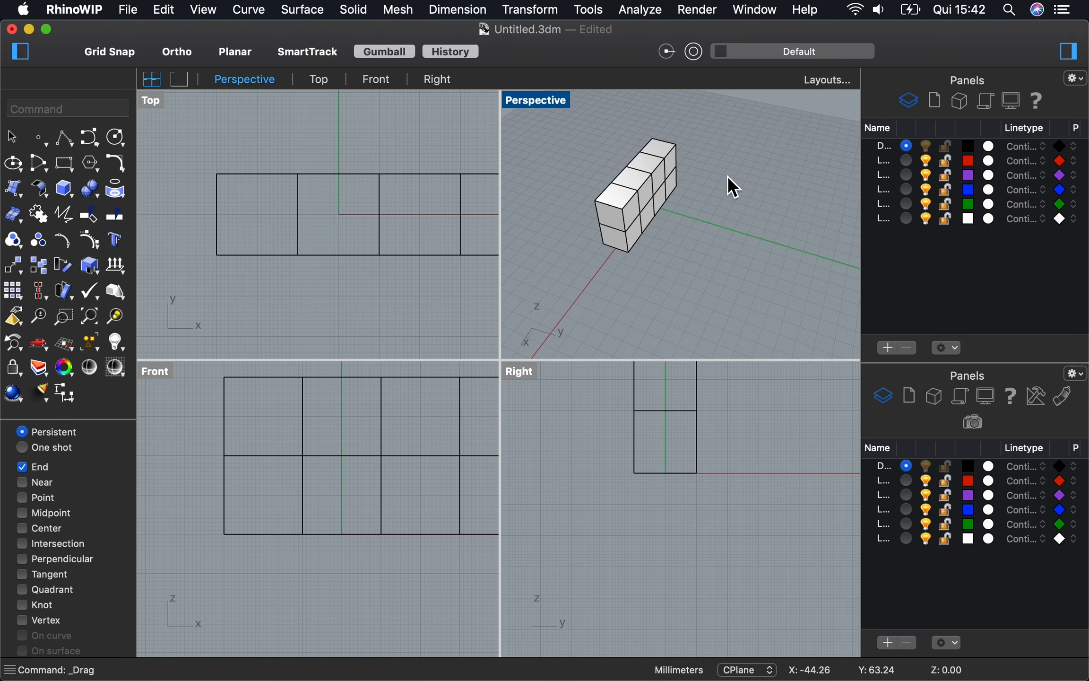
pyautogui.click(656, 166)
pyautogui.click(634, 167)
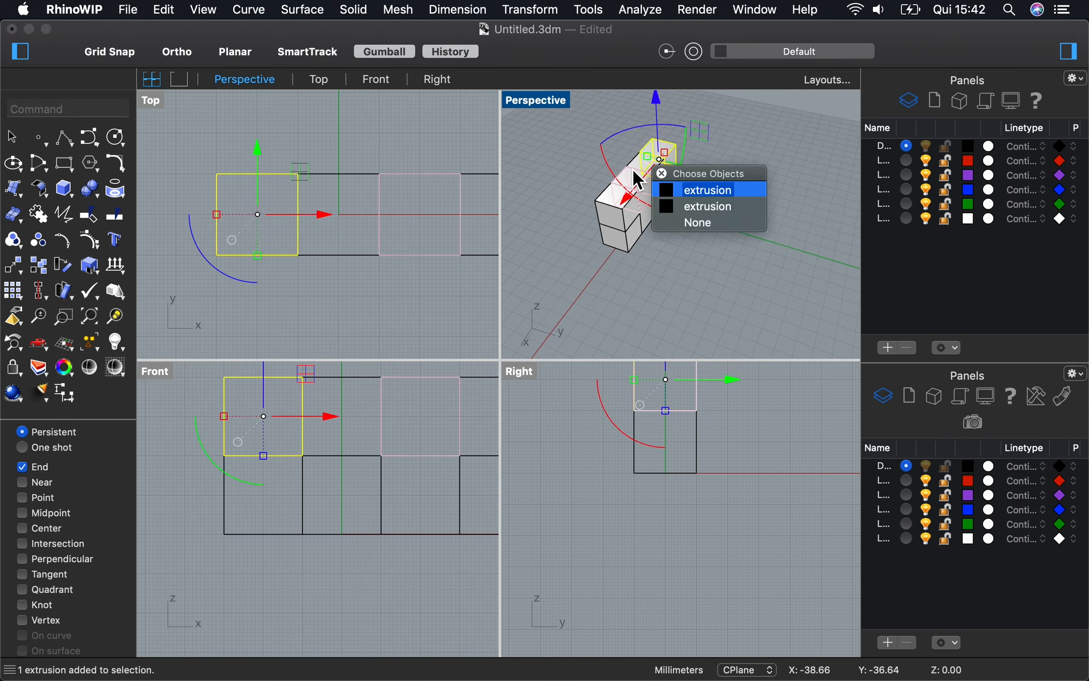
pyautogui.press('Return')
pyautogui.moveTo(641, 170); pyautogui.dragTo(604, 214)
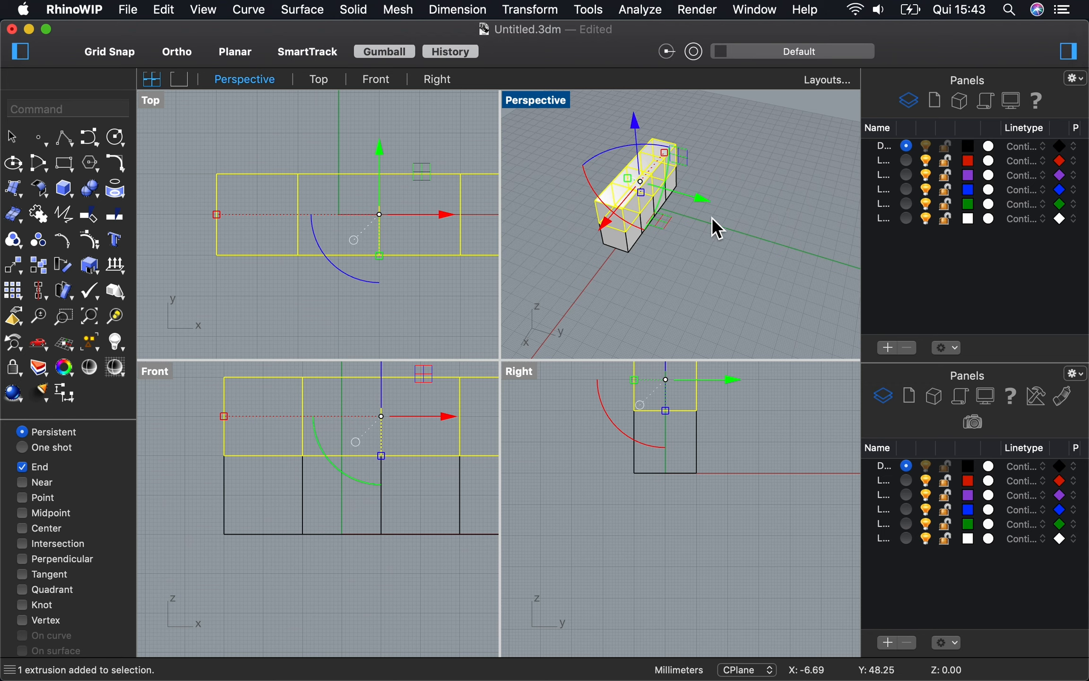
pyautogui.press('super+c')
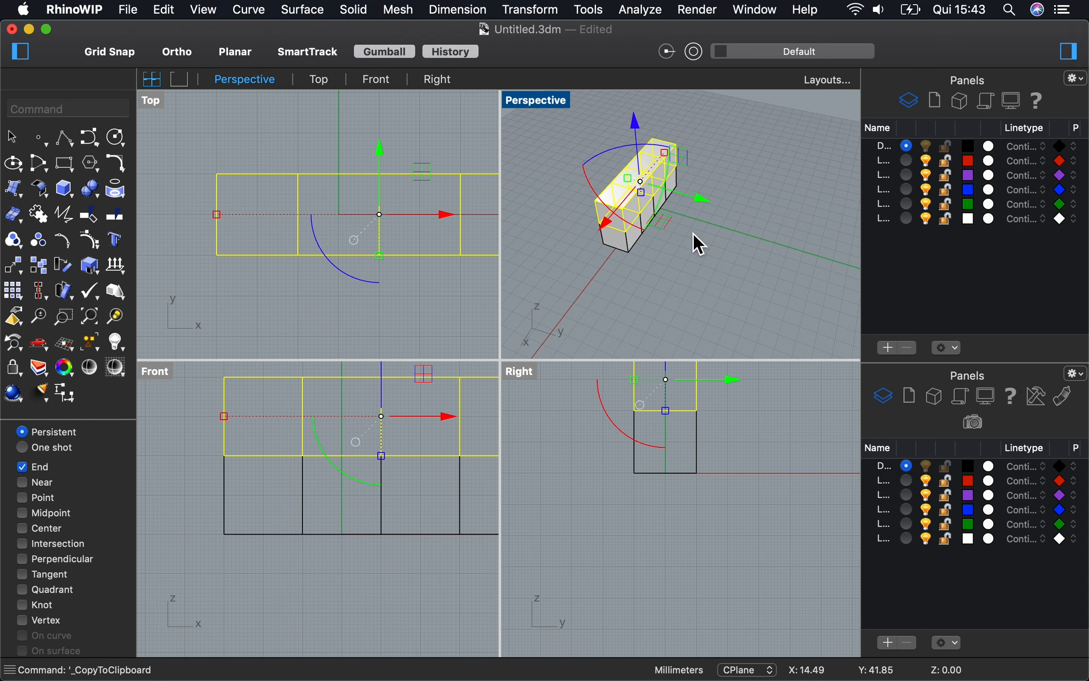
pyautogui.press('super+v')
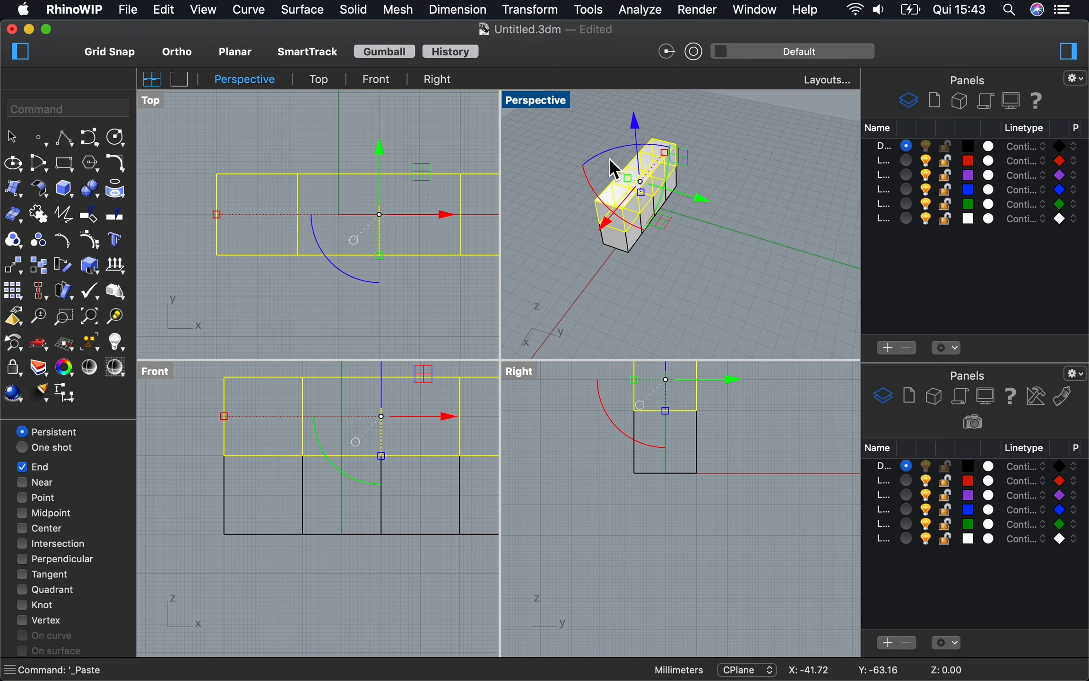
# - Rotate the copied row 90 degrees about the vertical axis and move it clear of the wall along positive Y
pyautogui.moveTo(605, 155); pyautogui.dragTo(678, 156)
pyautogui.moveTo(588, 167); pyautogui.dragTo(687, 201)
pyautogui.click(666, 226)
# - Try selecting boxes of the rotated row one at a time, and clear the selection
pyautogui.moveTo(718, 263); pyautogui.dragTo(715, 262, button='right')
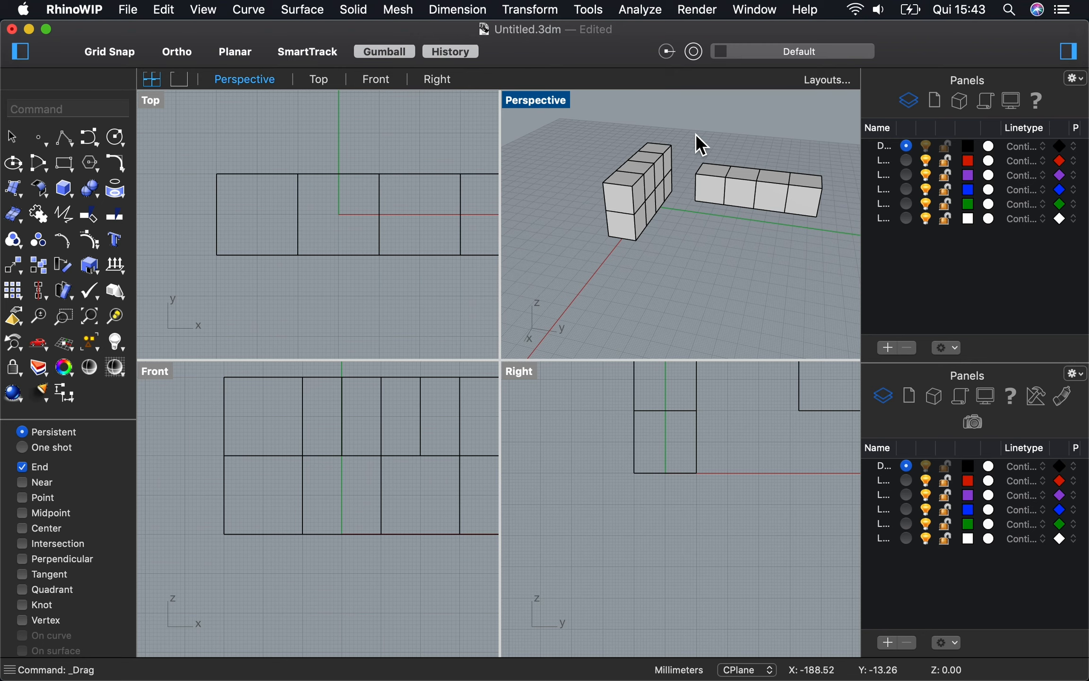
pyautogui.click(710, 172)
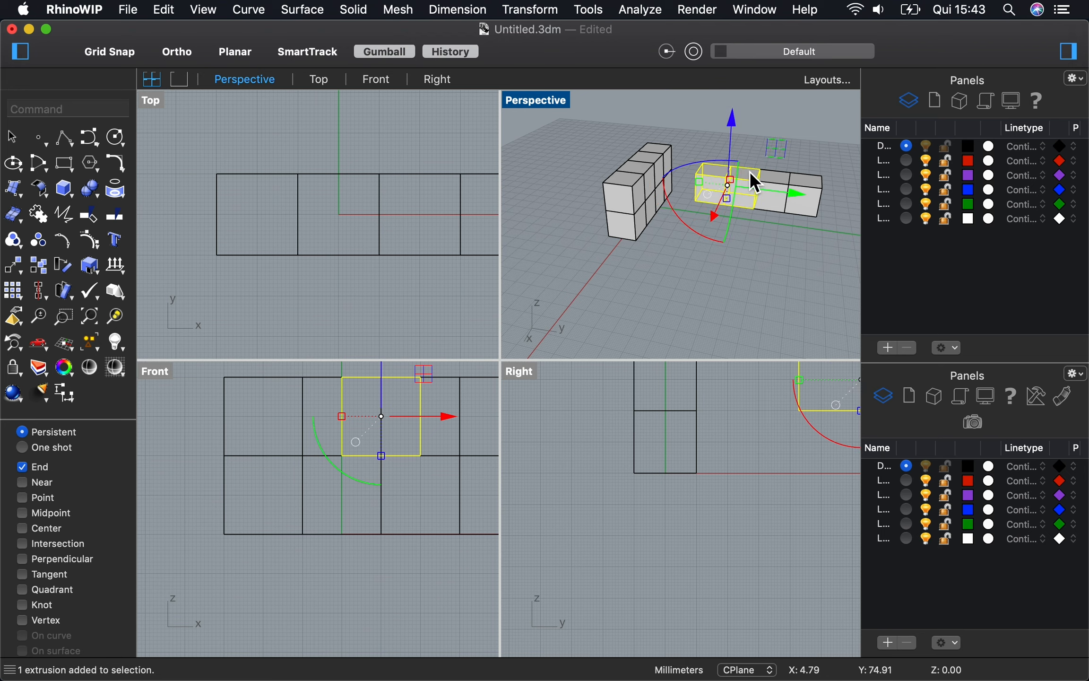
pyautogui.keyDown('shift'); pyautogui.click(777, 174); pyautogui.keyUp('shift')
pyautogui.keyDown('shift'); pyautogui.click(809, 175); pyautogui.keyUp('shift')
pyautogui.click(826, 118)
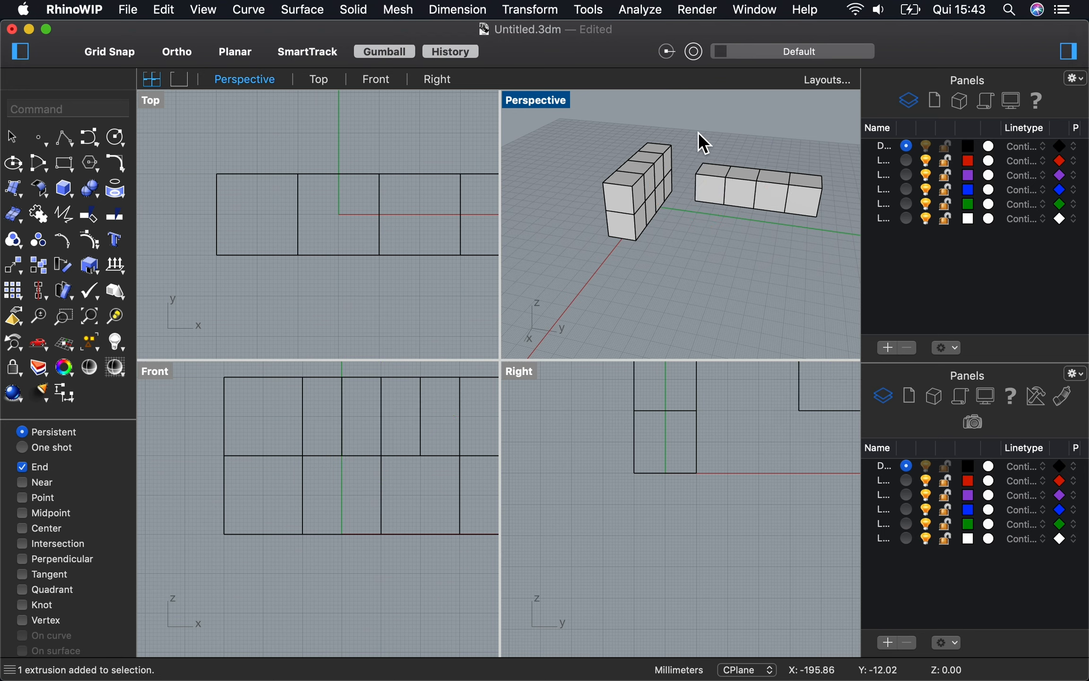
# - Try window selections over all four boxes, the first three and the last three of the rotated row, clearing each selection
pyautogui.moveTo(719, 162); pyautogui.dragTo(836, 254)
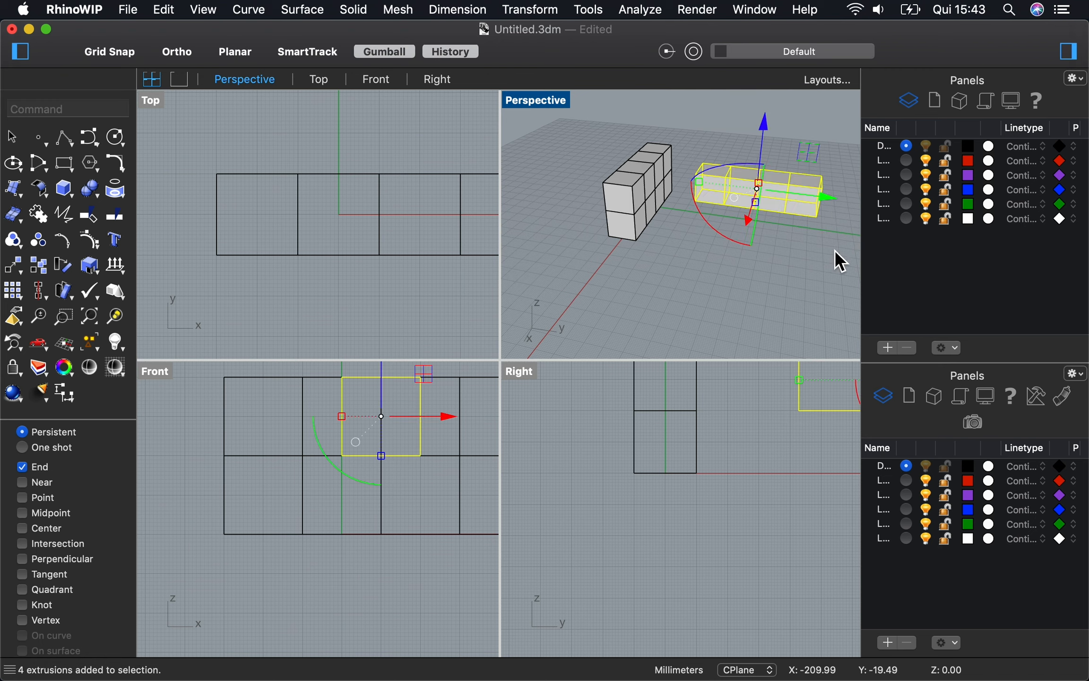
pyautogui.click(691, 134)
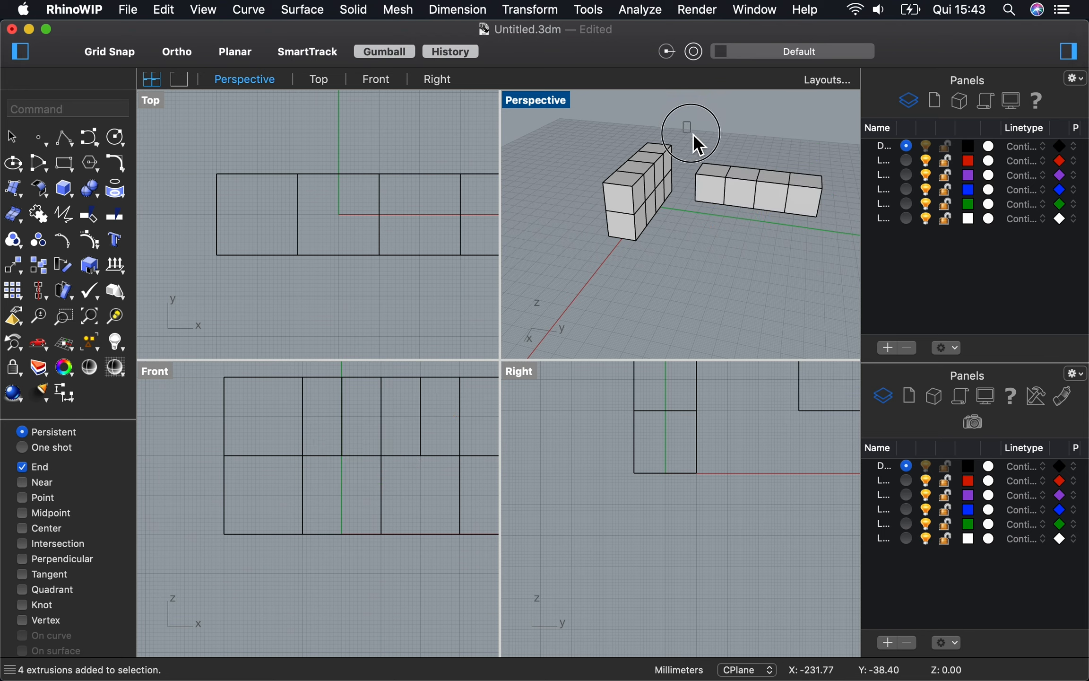
pyautogui.moveTo(692, 134); pyautogui.dragTo(801, 241)
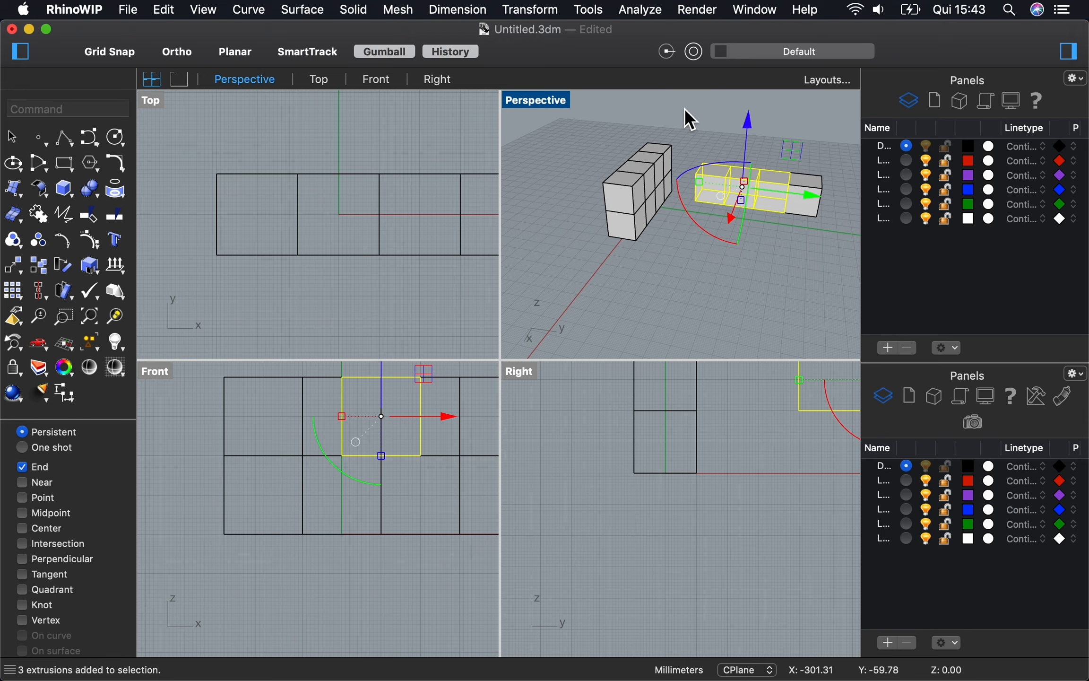
pyautogui.click(704, 135)
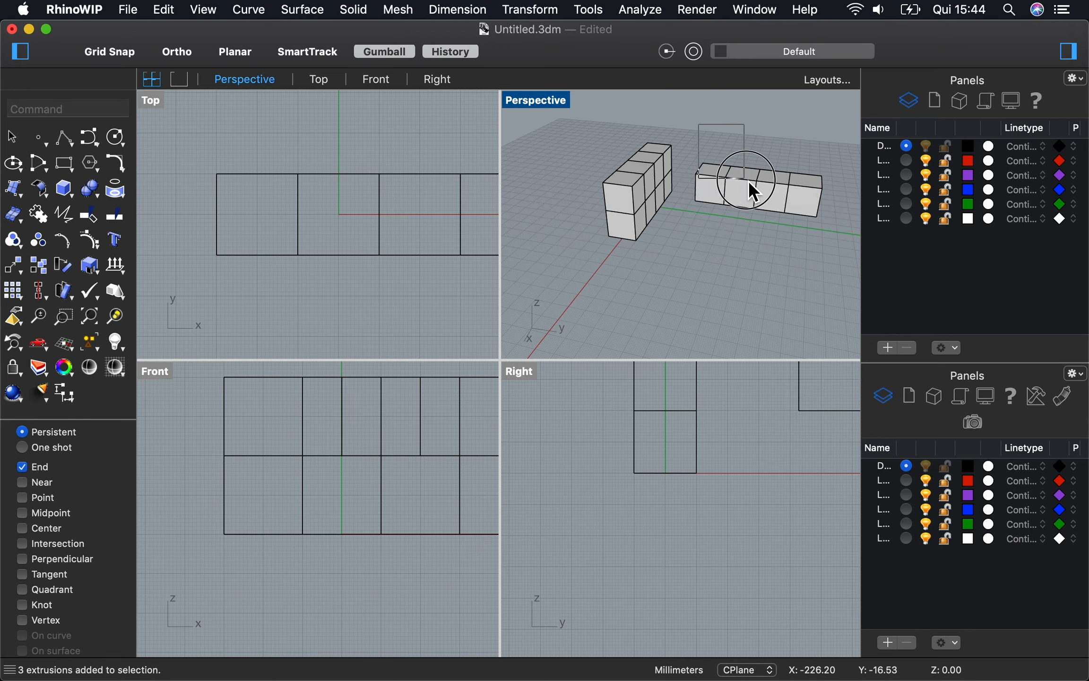
pyautogui.moveTo(748, 181); pyautogui.dragTo(838, 237)
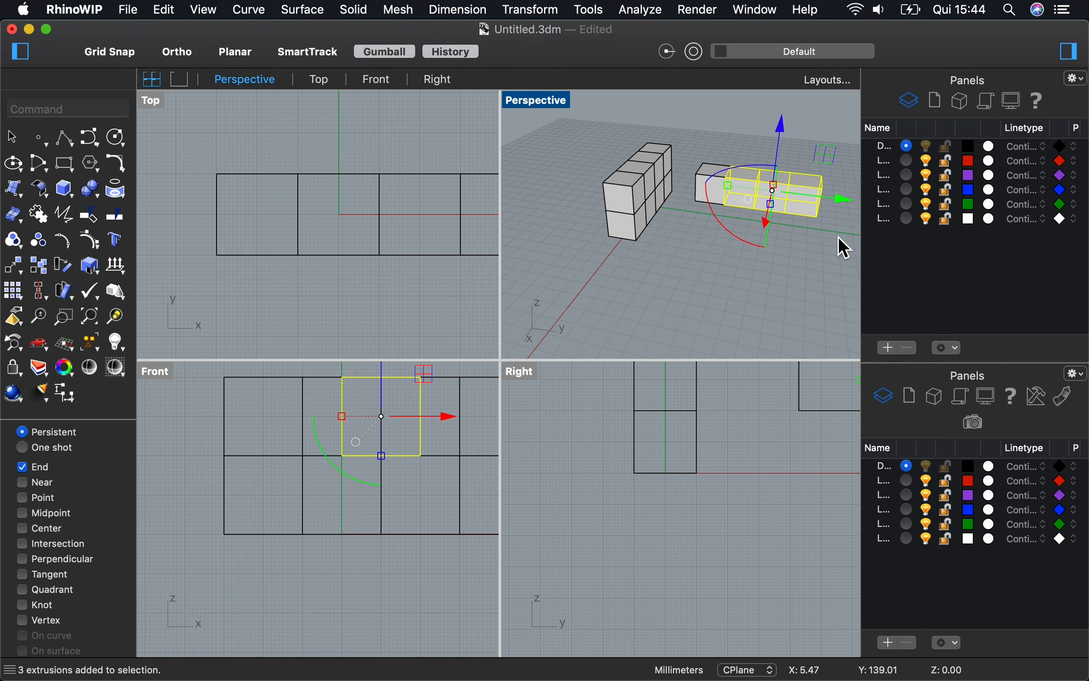
pyautogui.click(810, 264)
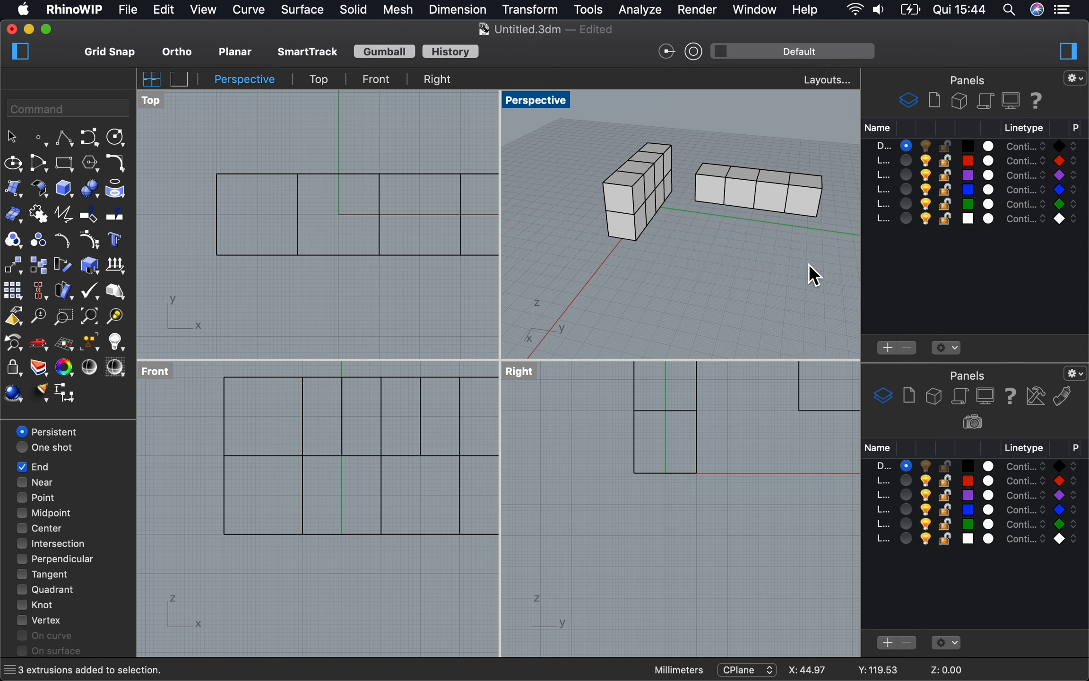
pyautogui.click(829, 249)
# - Select the rotated row and use the End snap to join its top back corner to the lower wall row's top corner at the negative-X end
pyautogui.moveTo(703, 151); pyautogui.dragTo(712, 174)
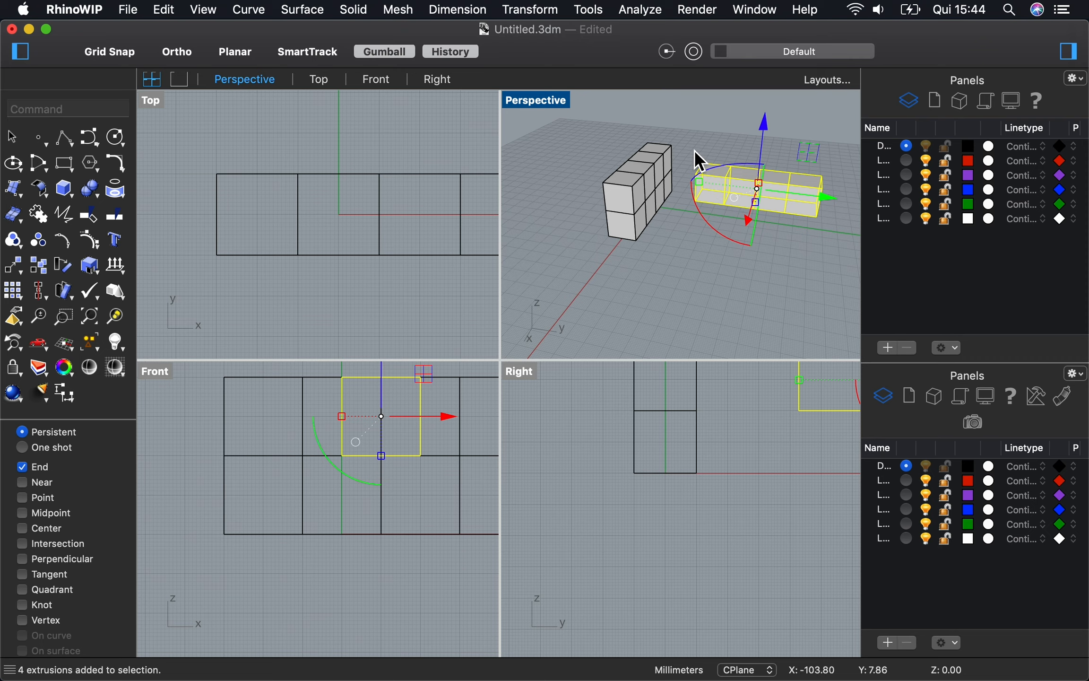
pyautogui.hscroll(-2, 700, 138)
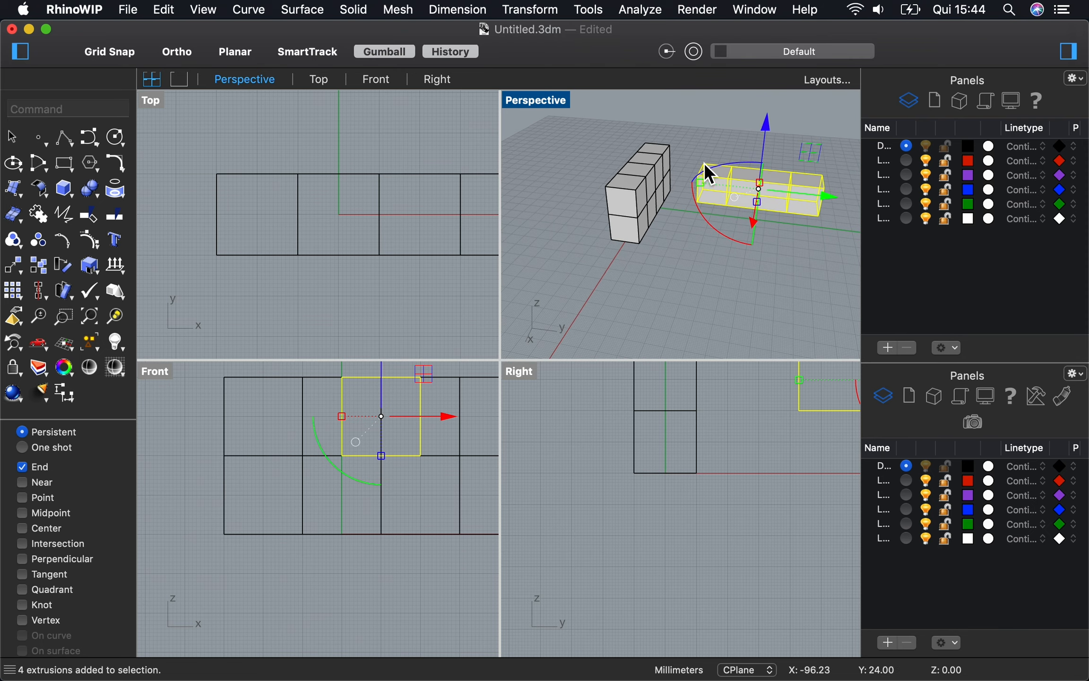
pyautogui.scroll(5, 705, 164)
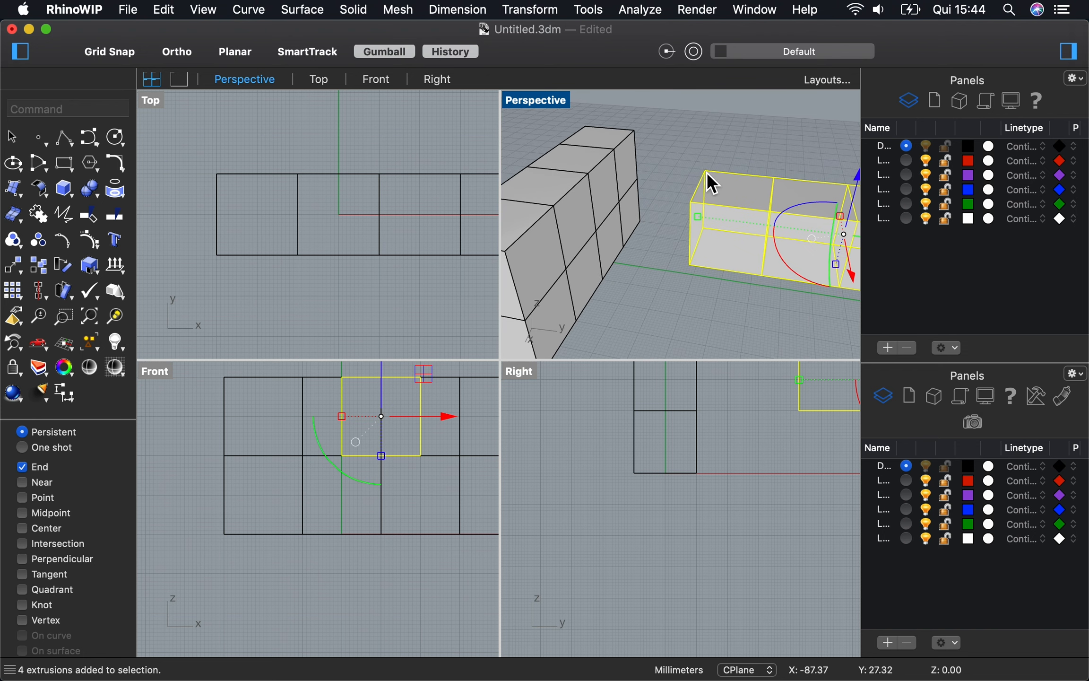
pyautogui.moveTo(706, 172); pyautogui.dragTo(640, 180)
pyautogui.click(645, 177)
pyautogui.click(731, 135)
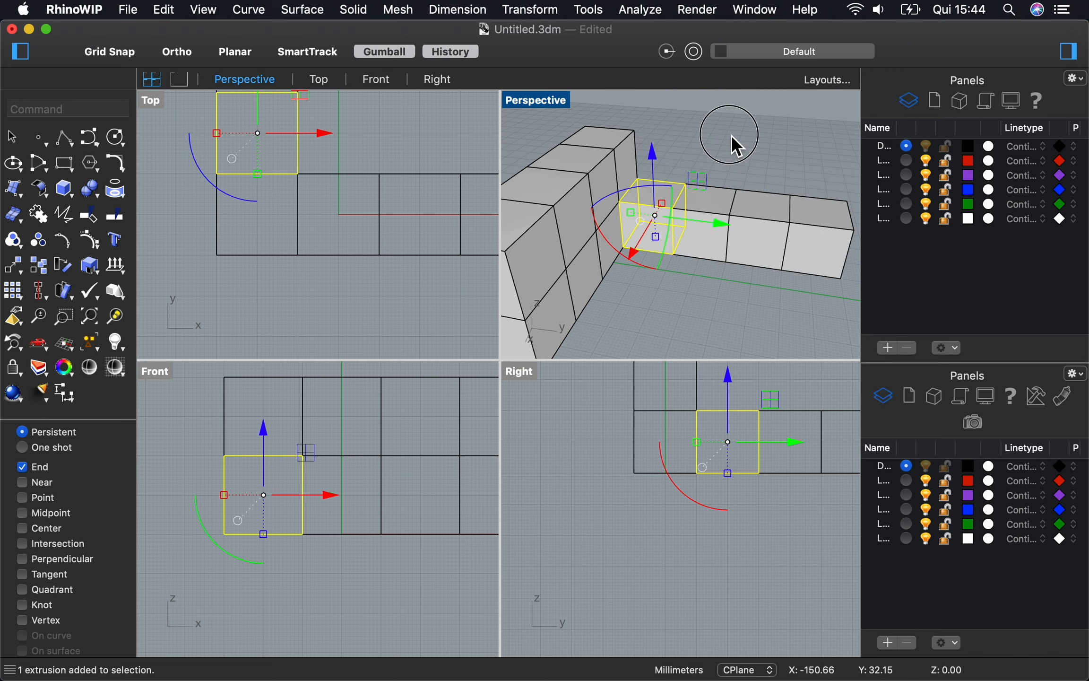
# - Select the four boxes of the newly attached row and duplicate them in place by copy and paste
pyautogui.scroll(-5, 731, 136)
pyautogui.hscroll(10, 731, 135)
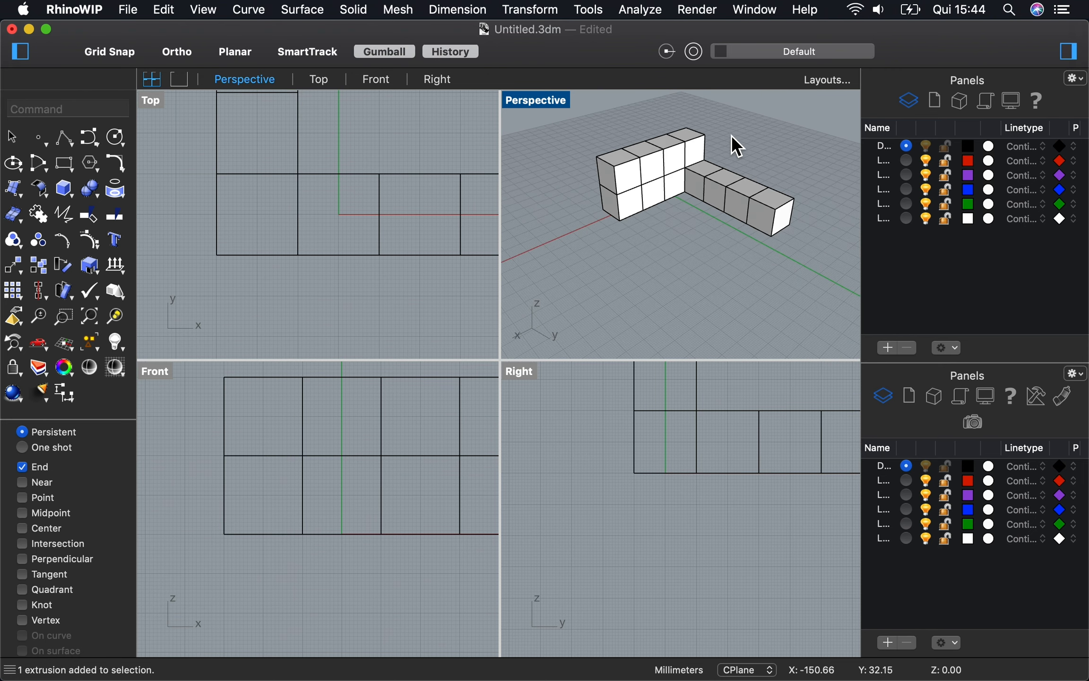
pyautogui.click(705, 173)
pyautogui.keyDown('shift'); pyautogui.click(735, 181); pyautogui.keyUp('shift')
pyautogui.keyDown('shift'); pyautogui.click(761, 192); pyautogui.keyUp('shift')
pyautogui.keyDown('shift'); pyautogui.click(777, 213); pyautogui.keyUp('shift')
pyautogui.scroll(6, 808, 218)
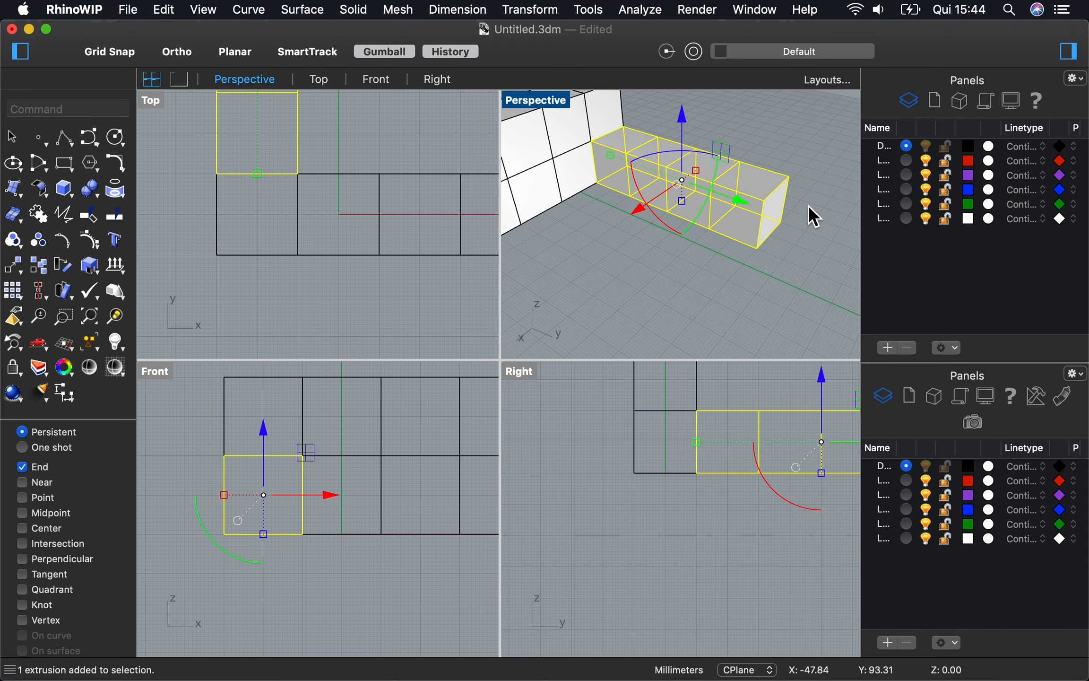
pyautogui.scroll(-5, 808, 206)
pyautogui.press('super+c')
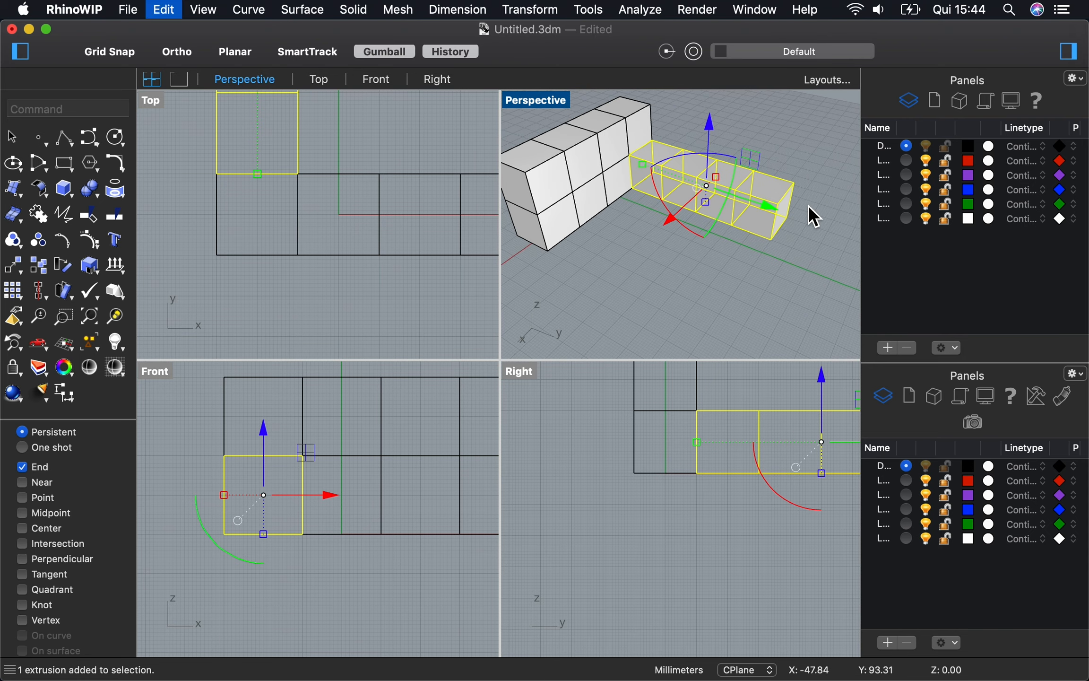
pyautogui.press('super+v')
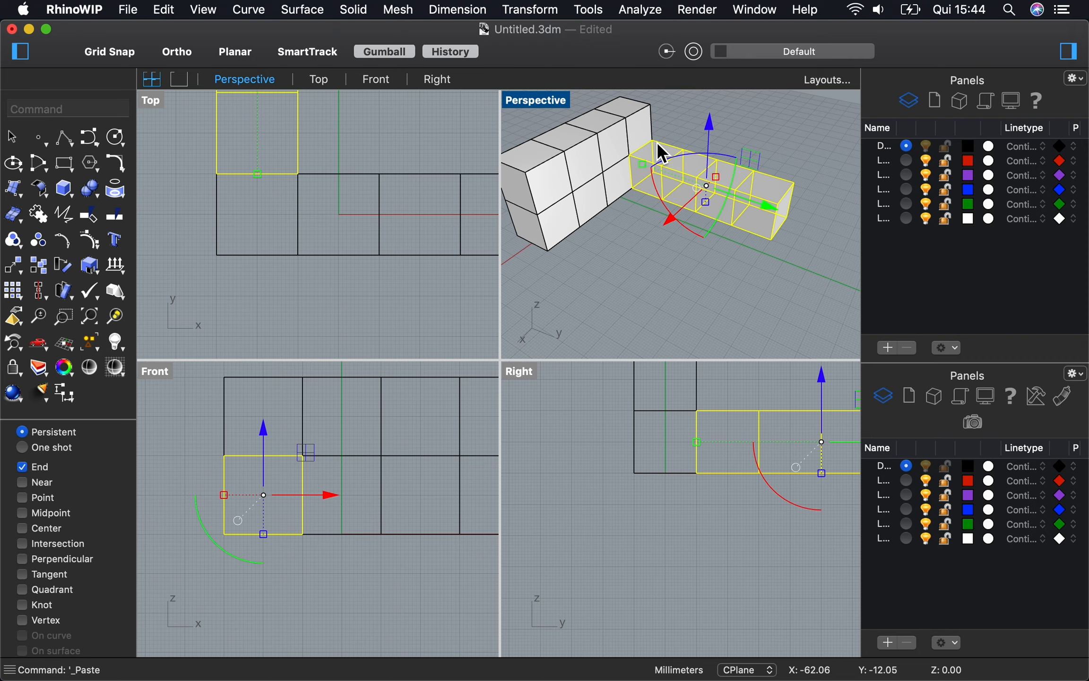
# - Use the End snap to raise the copied row onto the attached row, aligning its corner with the first wall's upper corner
pyautogui.moveTo(657, 141); pyautogui.dragTo(653, 111)
pyautogui.press('Escape')
pyautogui.scroll(-6, 635, 237)
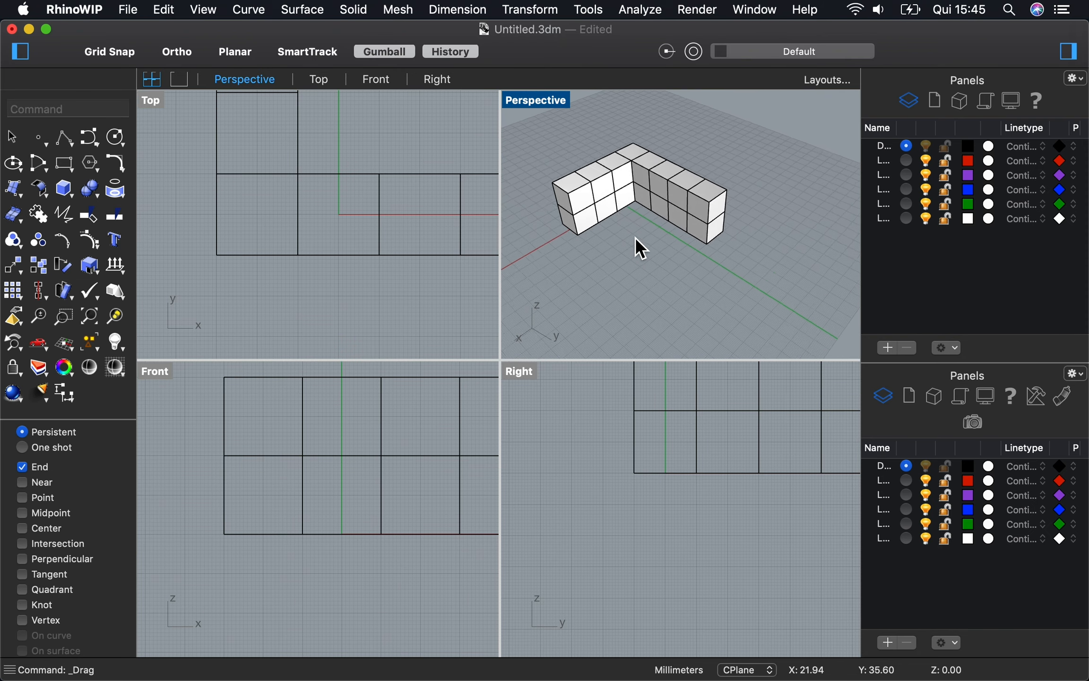
# - Select the first wall's three upper and two outer lower boxes beyond the corner, and duplicate them in place by copy and paste
pyautogui.click(621, 179)
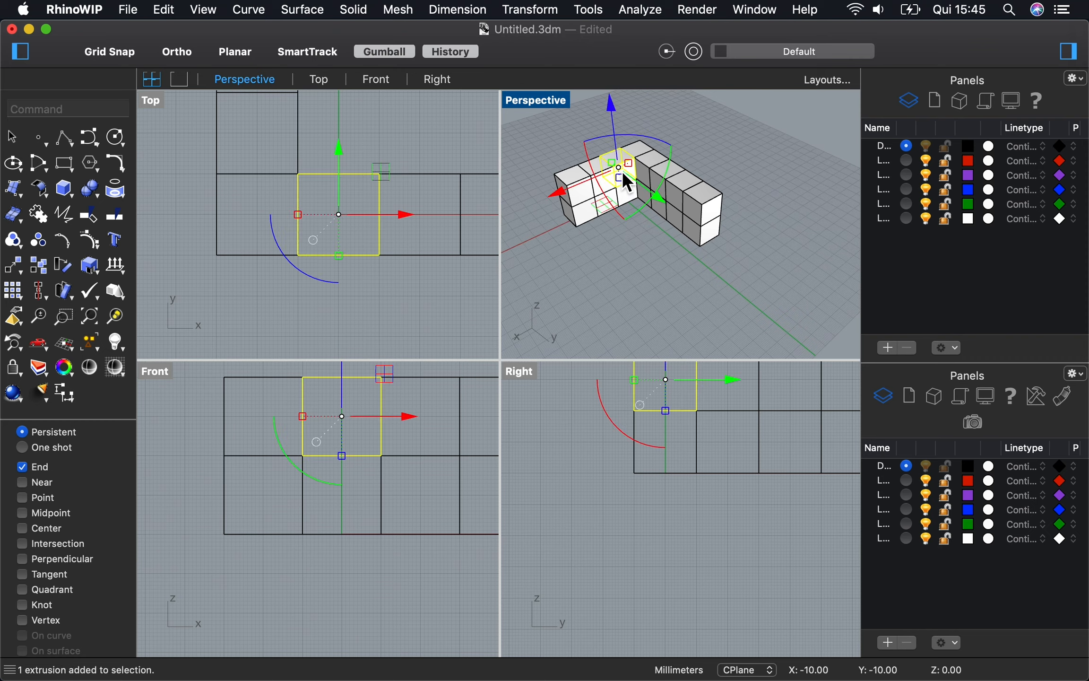
pyautogui.keyDown('shift'); pyautogui.click(578, 224); pyautogui.keyUp('shift')
pyautogui.scroll(6, 577, 223)
pyautogui.keyDown('shift'); pyautogui.click(629, 200); pyautogui.keyUp('shift')
pyautogui.keyDown('shift'); pyautogui.click(592, 125); pyautogui.keyUp('shift')
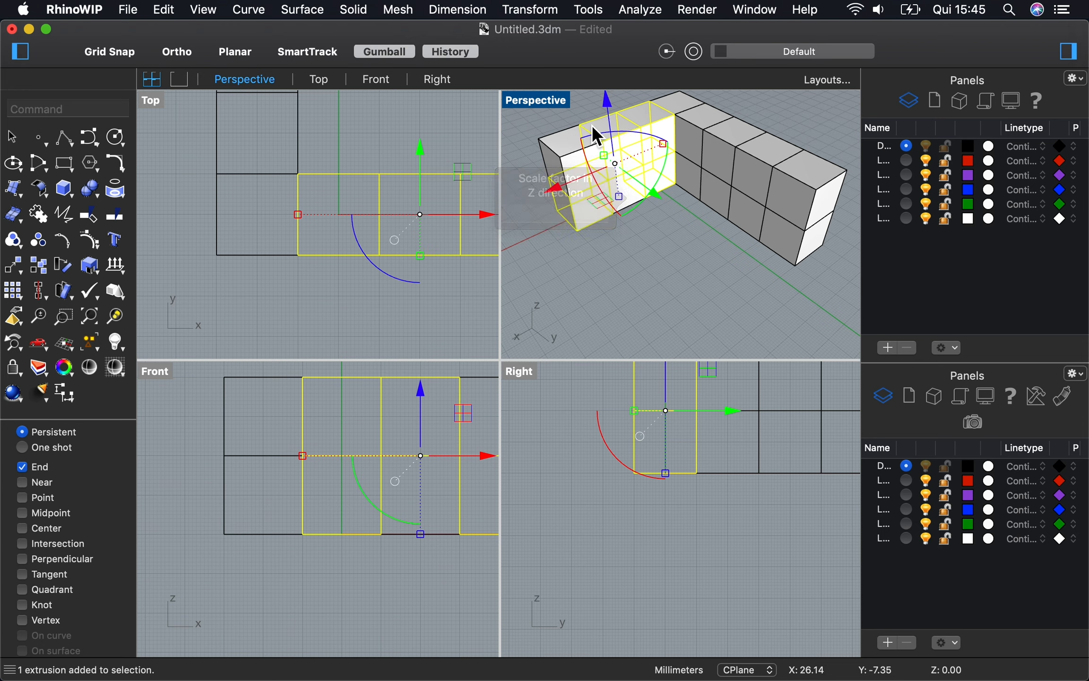
pyautogui.keyDown('shift'); pyautogui.click(550, 143); pyautogui.keyUp('shift')
pyautogui.press('super+c')
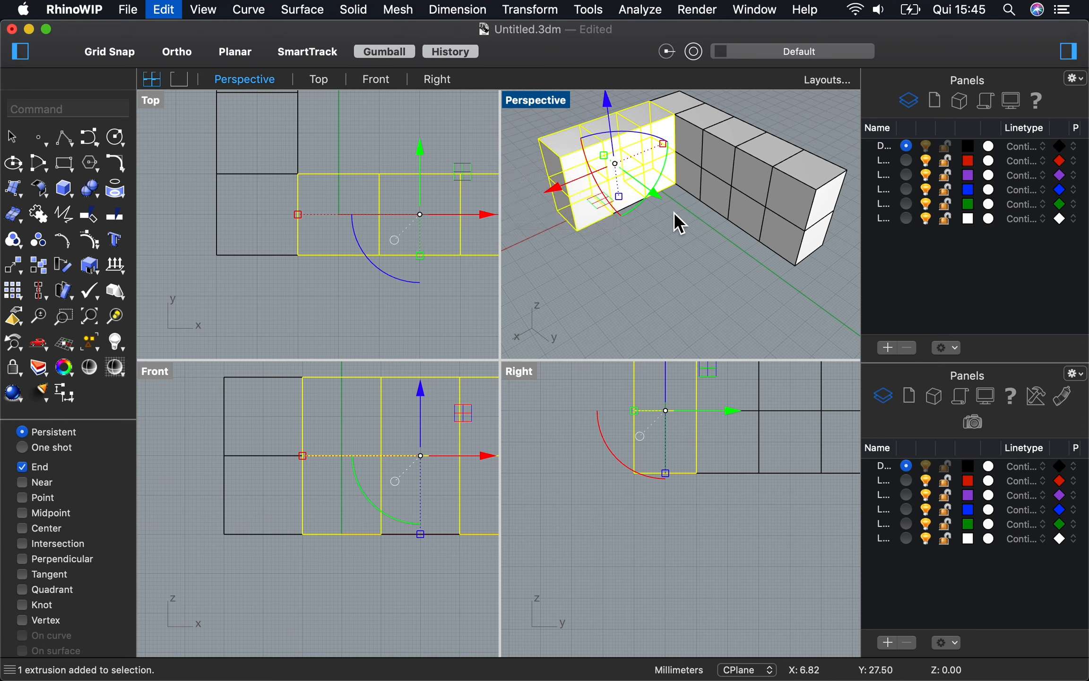
pyautogui.press('super+v')
# - Move the five-box copy across along positive Y and use the End snap to attach it to the second wall's far end
pyautogui.moveTo(658, 197); pyautogui.dragTo(794, 294)
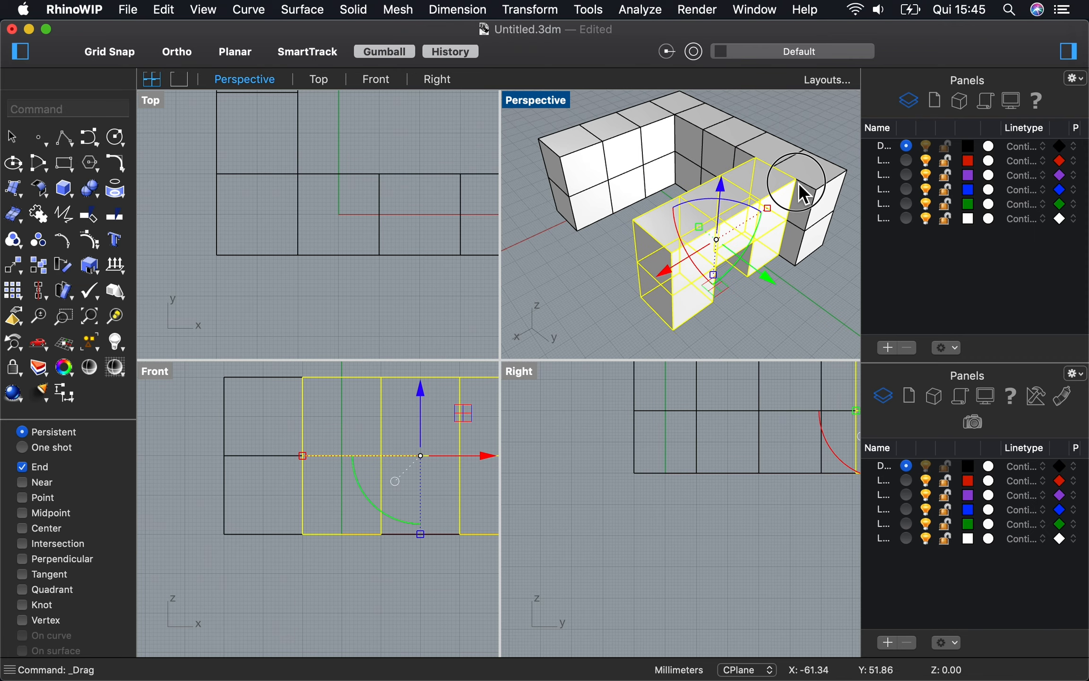
pyautogui.moveTo(796, 181); pyautogui.dragTo(811, 191)
pyautogui.click(823, 275)
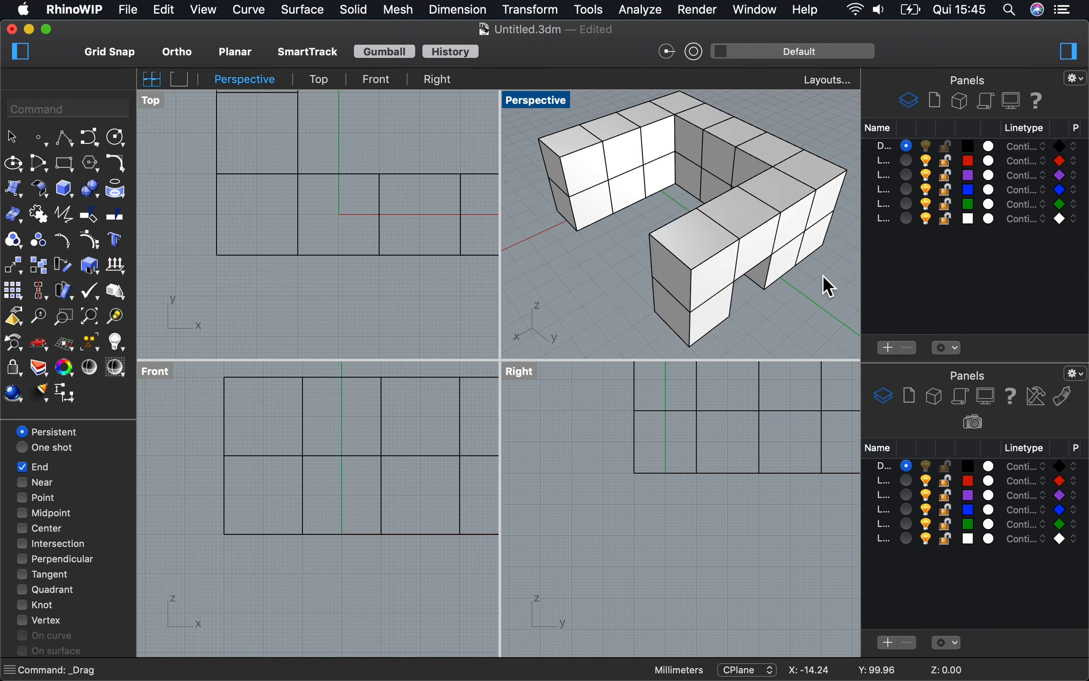
# - Examine the U-shaped arrangement of walls from the inside and the outside
pyautogui.moveTo(823, 274); pyautogui.dragTo(823, 274, button='right')
pyautogui.moveTo(590, 289); pyautogui.dragTo(589, 289, button='right')
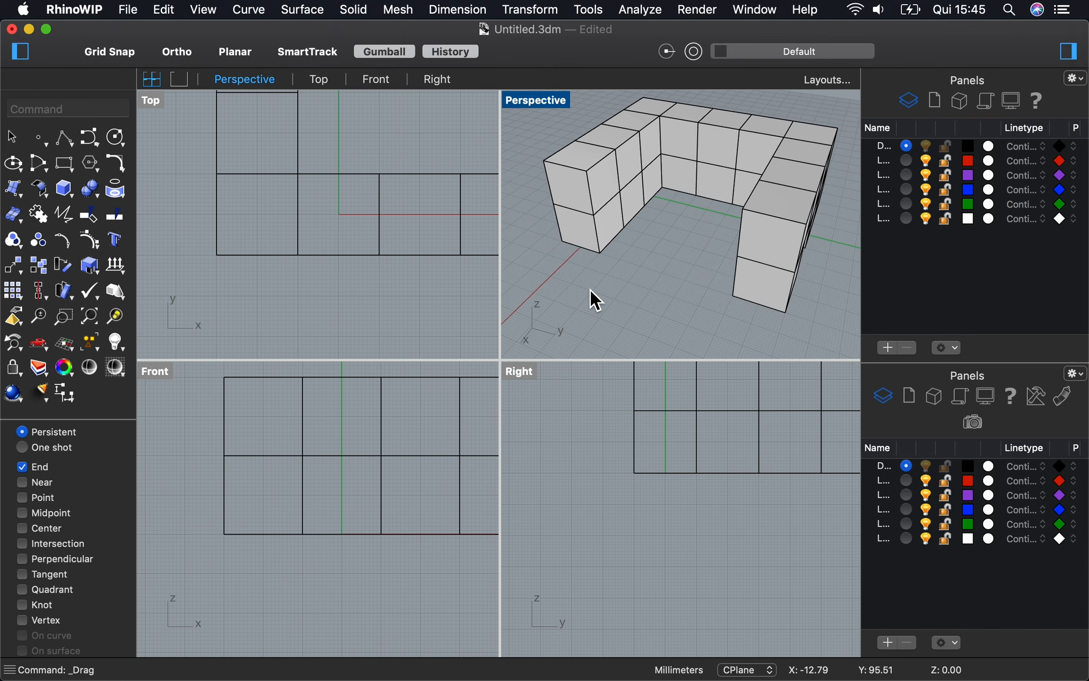
pyautogui.moveTo(746, 190); pyautogui.dragTo(747, 190, button='right')
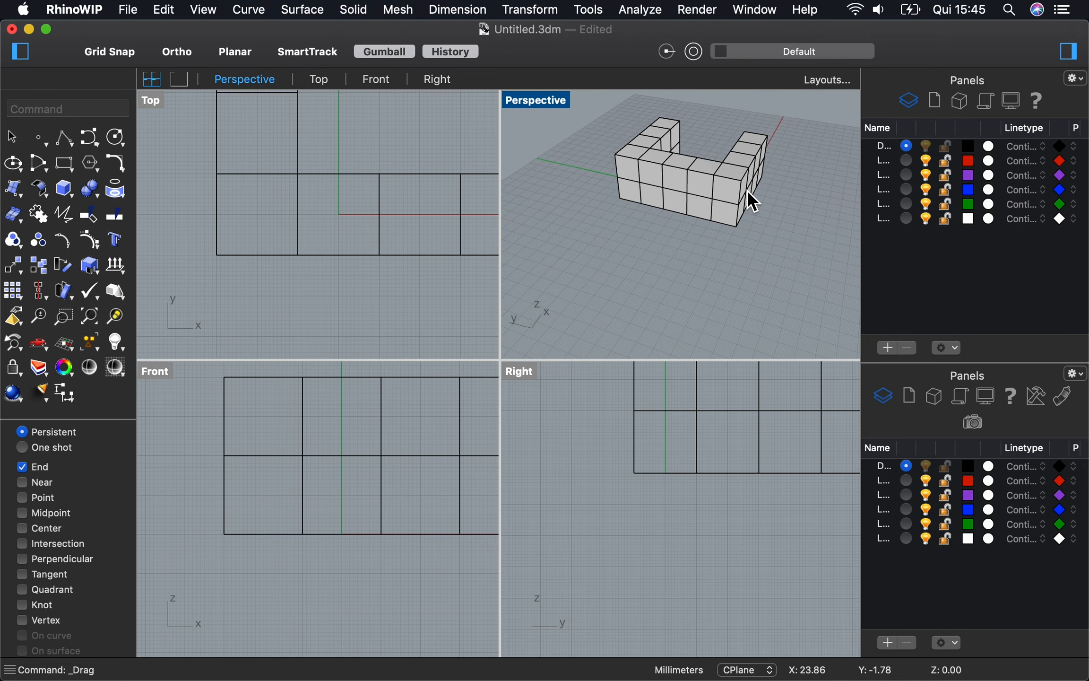
pyautogui.keyDown('shift'); pyautogui.moveTo(679, 125); pyautogui.dragTo(678, 125, button='right'); pyautogui.keyUp('shift')
pyautogui.scroll(7, 714, 163)
pyautogui.scroll(-9, 713, 162)
pyautogui.scroll(5, 715, 164)
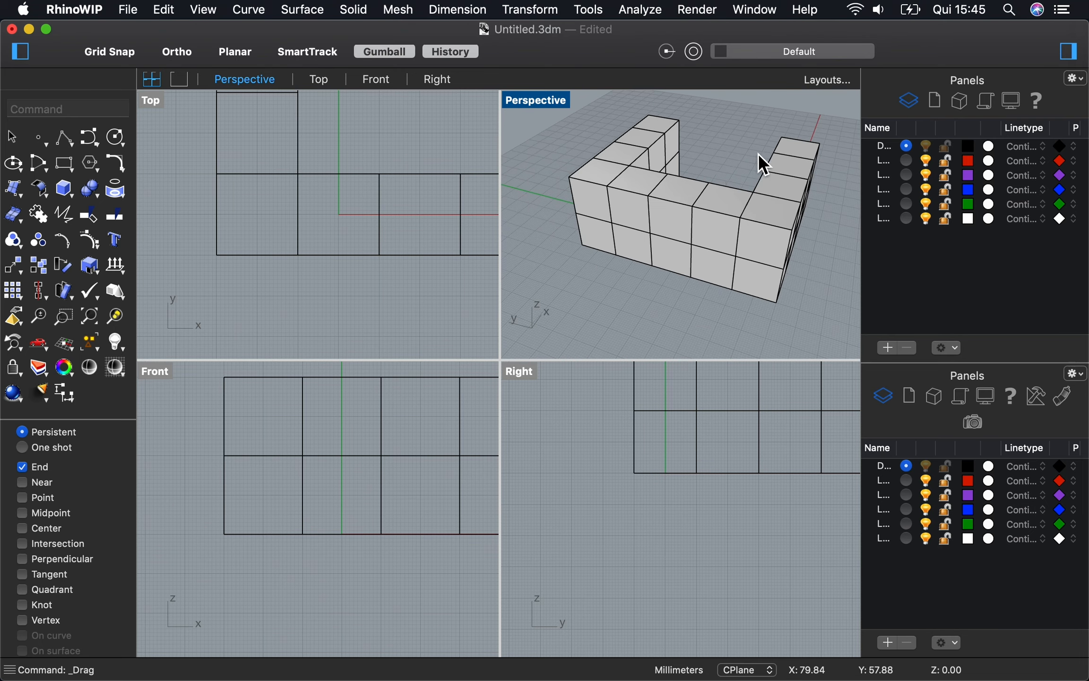
pyautogui.moveTo(758, 152); pyautogui.dragTo(758, 152, button='right')
pyautogui.click(592, 194)
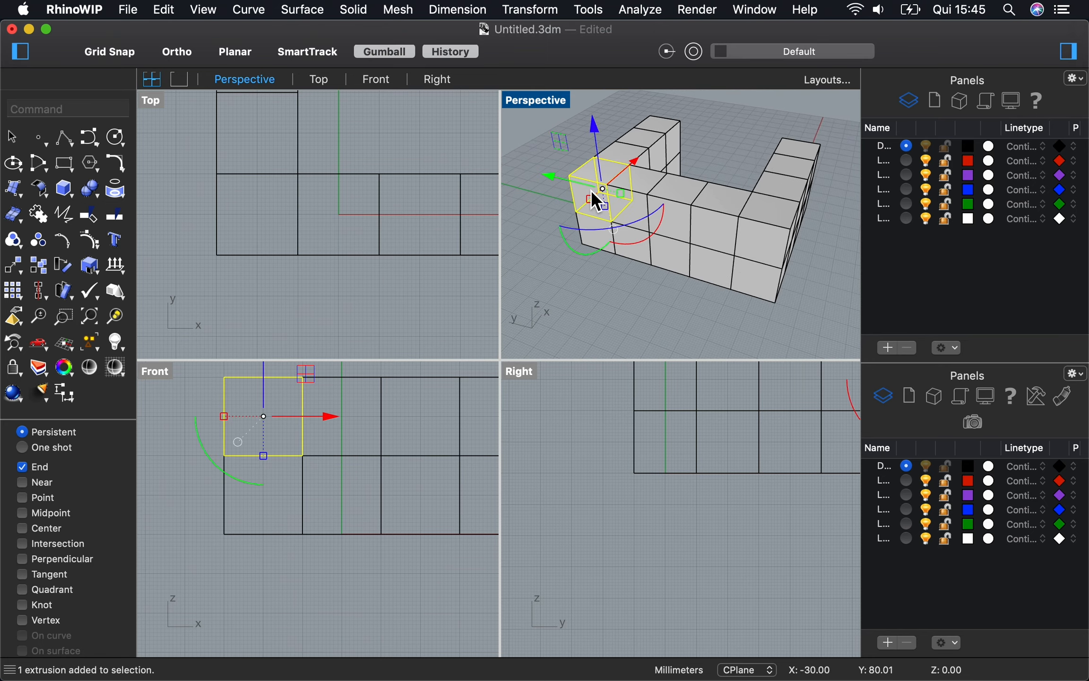
pyautogui.click(648, 185)
pyautogui.click(729, 157)
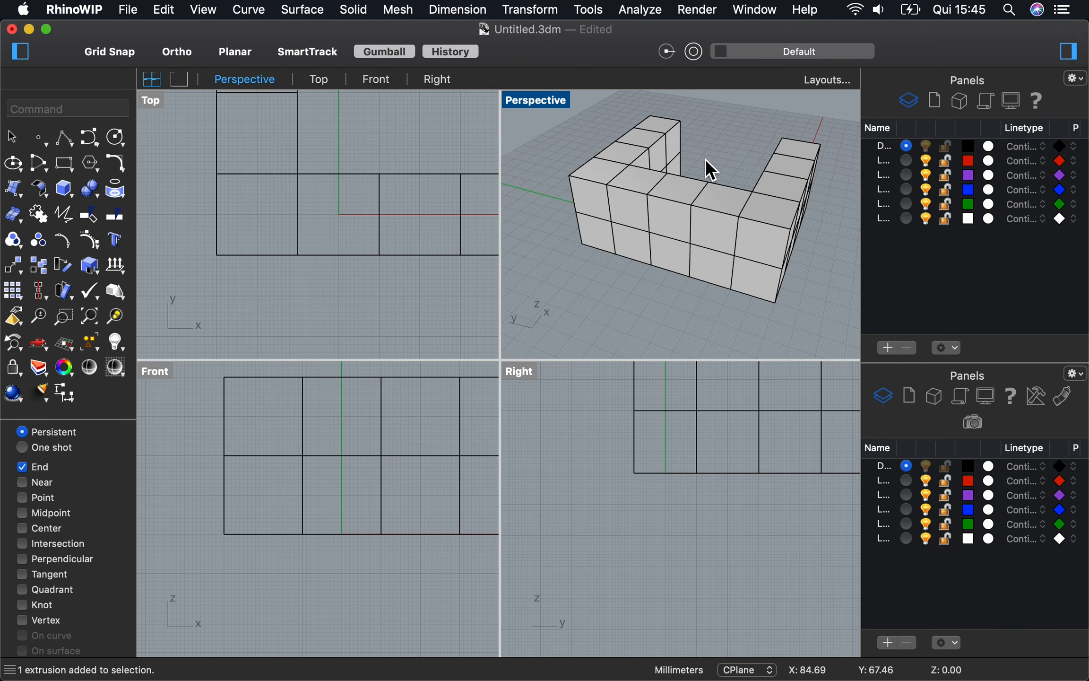
# - Select all ten boxes of the wall closing the U at the negative-X end, and duplicate them in place by copy and paste
pyautogui.moveTo(705, 159); pyautogui.dragTo(705, 159, button='right')
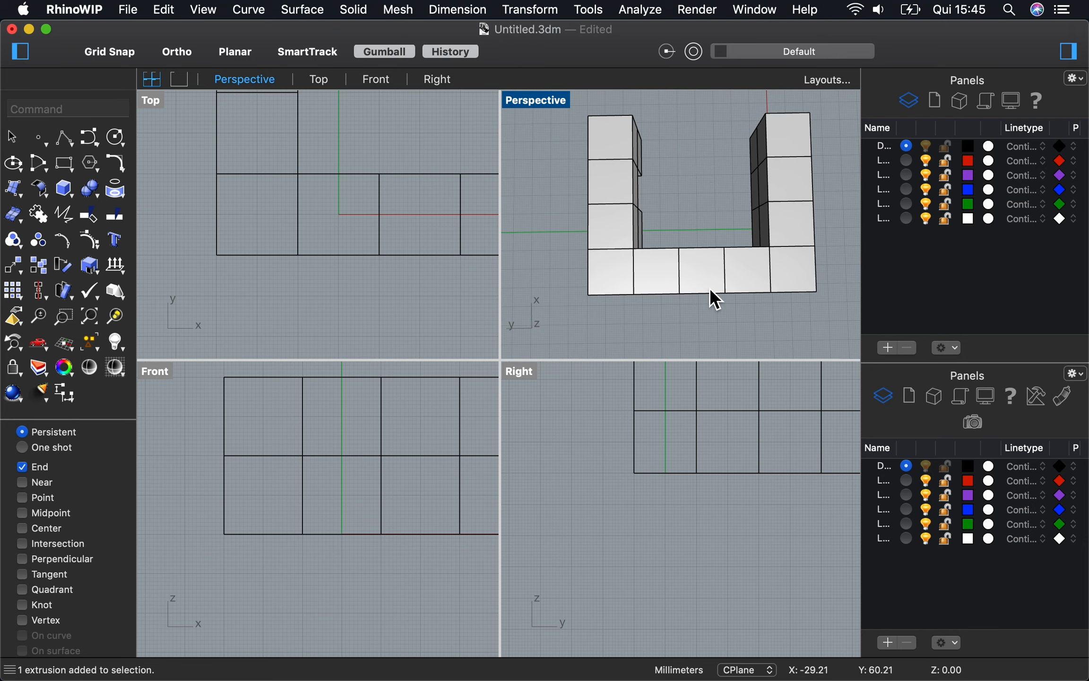
pyautogui.moveTo(827, 324); pyautogui.dragTo(575, 284)
pyautogui.moveTo(735, 151)
pyautogui.mouseDown(button='right')
pyautogui.moveTo(743, 163)
pyautogui.moveTo(737, 151)
pyautogui.mouseUp(button='right')
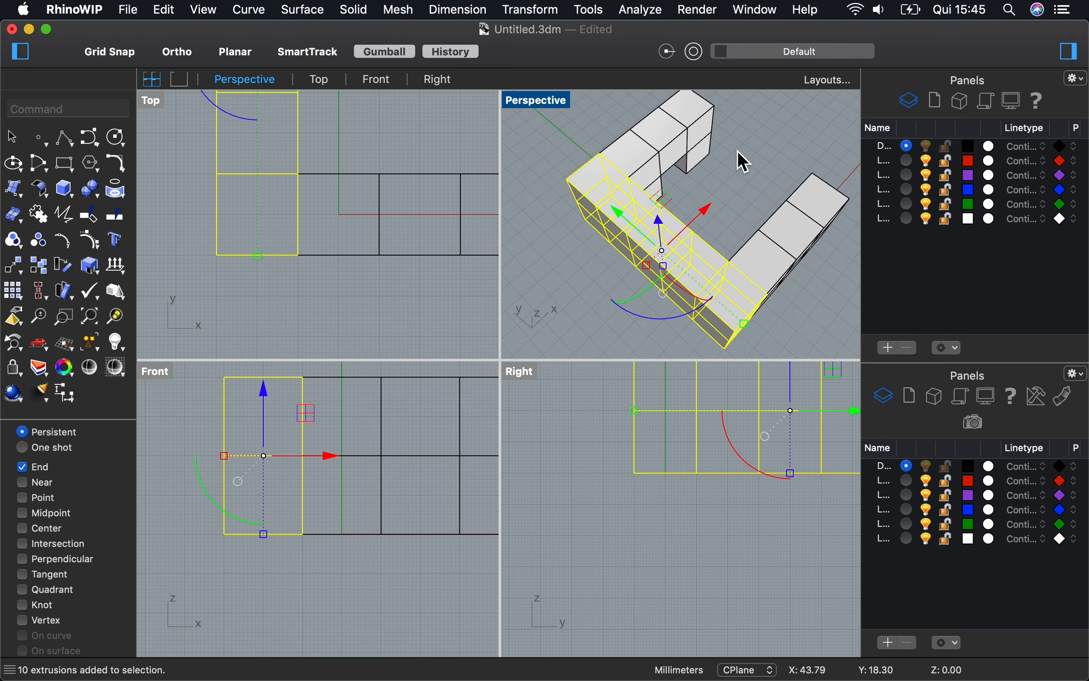
pyautogui.press('super+c')
pyautogui.press('super+v')
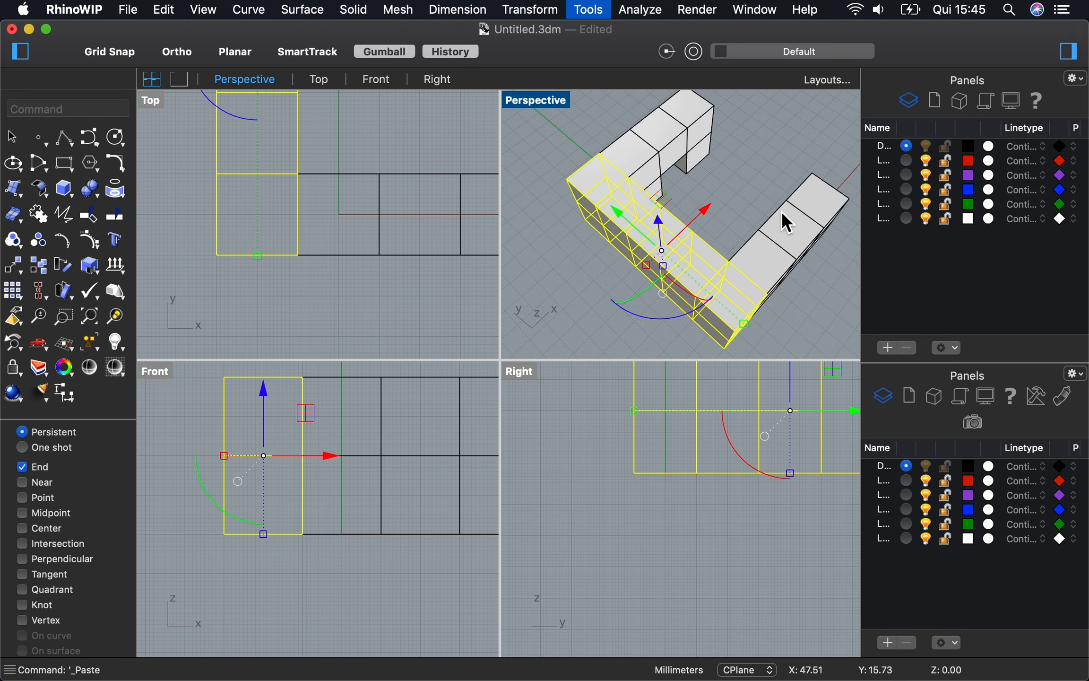
# - Move the copied ten-box wall along positive X and use the End snap to join its top corner to the free end of the wall with the opening
pyautogui.moveTo(781, 211); pyautogui.dragTo(781, 211, button='right')
pyautogui.moveTo(711, 211); pyautogui.dragTo(867, 178)
pyautogui.moveTo(720, 202); pyautogui.dragTo(720, 202, button='right')
pyautogui.scroll(3, 713, 120)
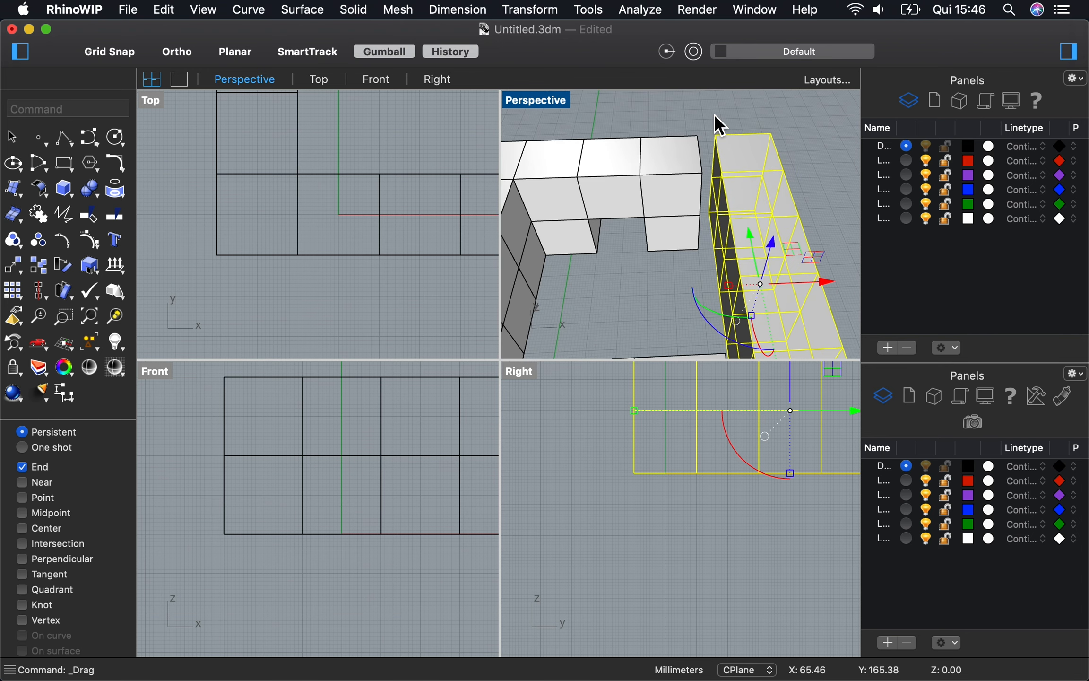
pyautogui.moveTo(715, 134); pyautogui.dragTo(700, 132)
pyautogui.click(798, 107)
# - Select the two stacked boxes at each of the four corners of the closed walls, and duplicate all eight in place by copy and paste
pyautogui.moveTo(798, 108); pyautogui.dragTo(664, 183, button='right')
pyautogui.click(638, 224)
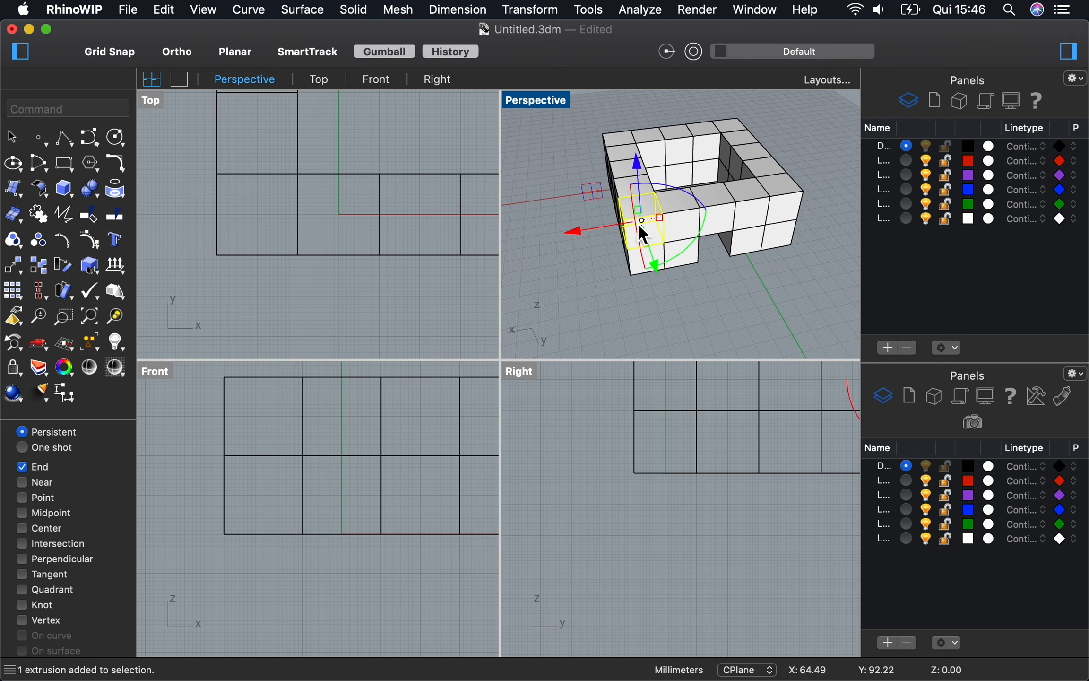
pyautogui.keyDown('shift'); pyautogui.click(789, 210); pyautogui.keyUp('shift')
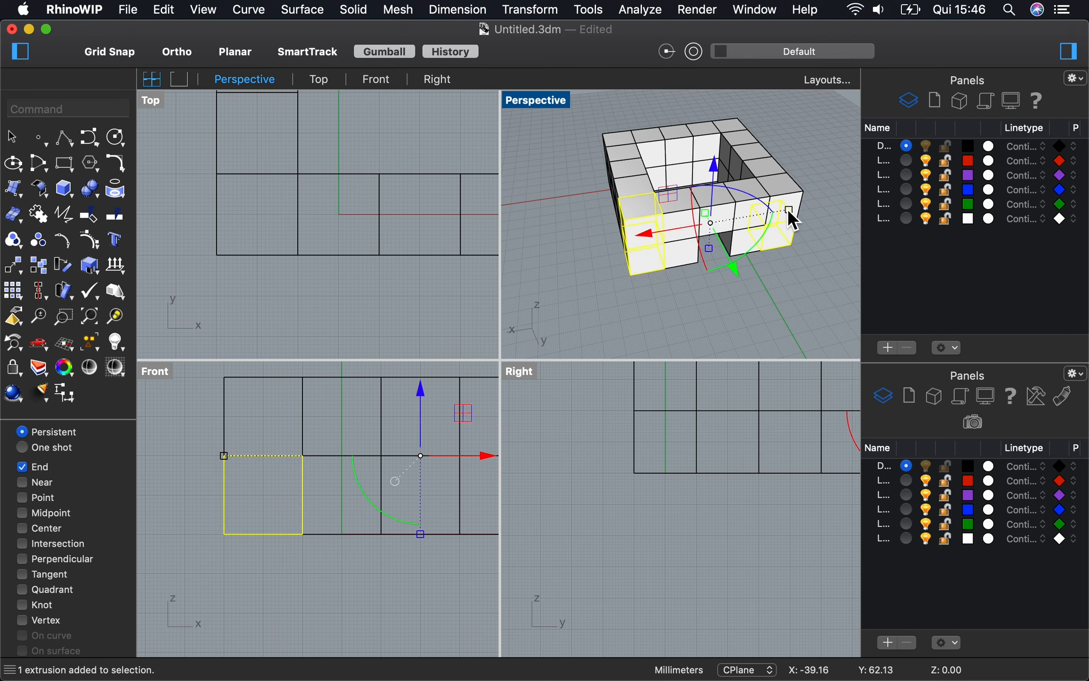
pyautogui.keyDown('shift'); pyautogui.click(792, 186); pyautogui.keyUp('shift')
pyautogui.hscroll(10, 792, 187)
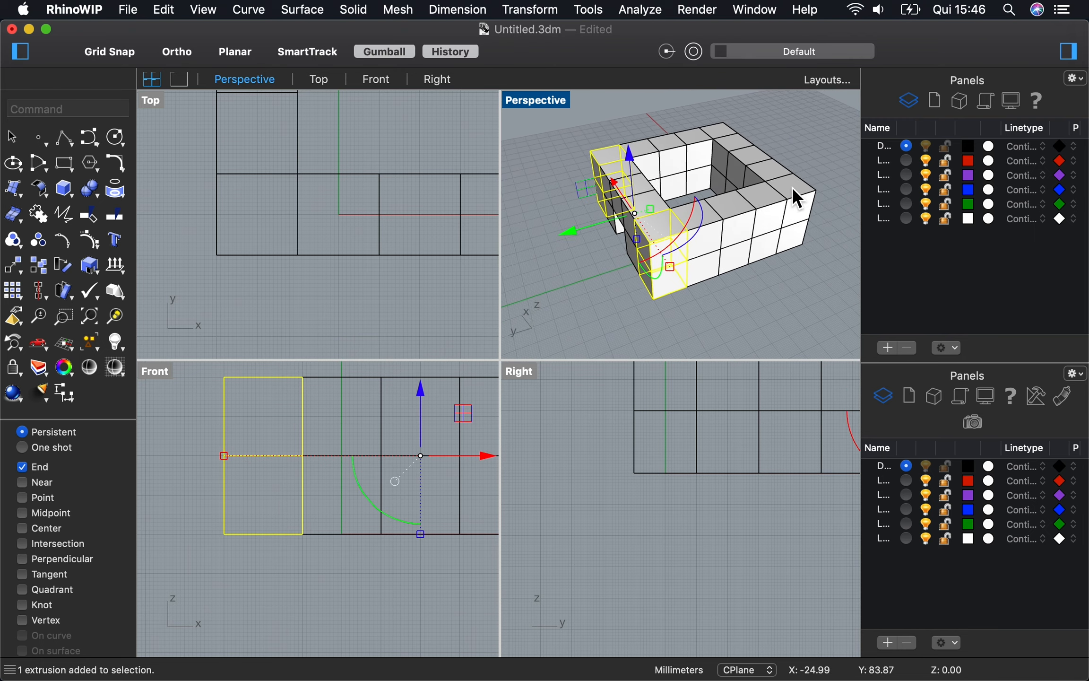
pyautogui.hscroll(5, 806, 197)
pyautogui.hscroll(10, 808, 203)
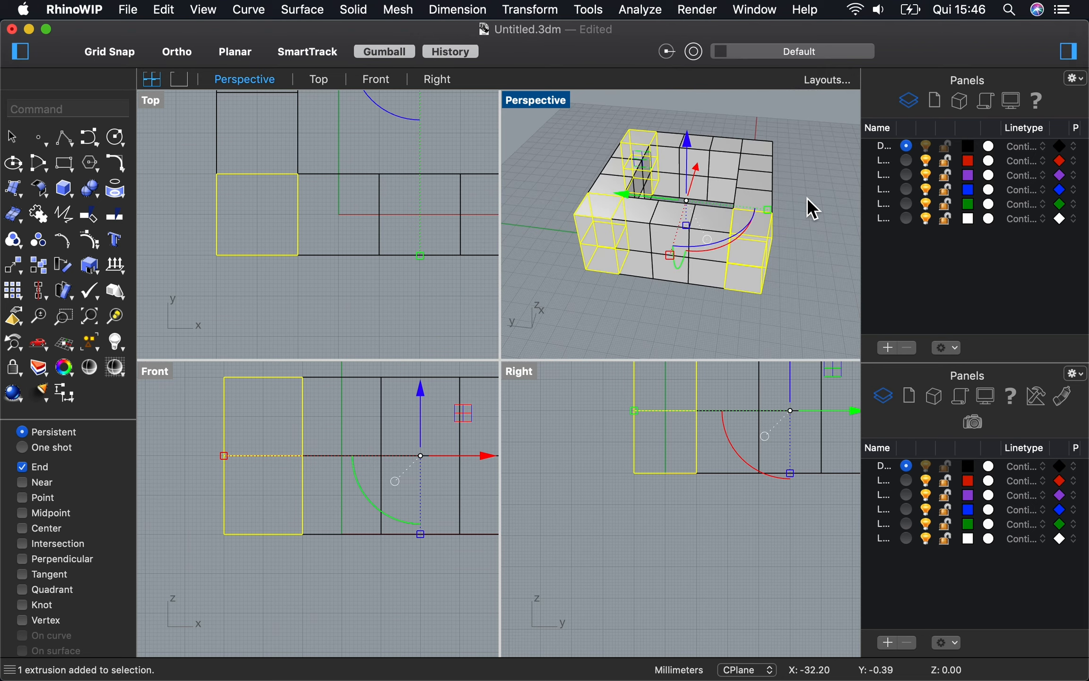
pyautogui.hscroll(3, 807, 197)
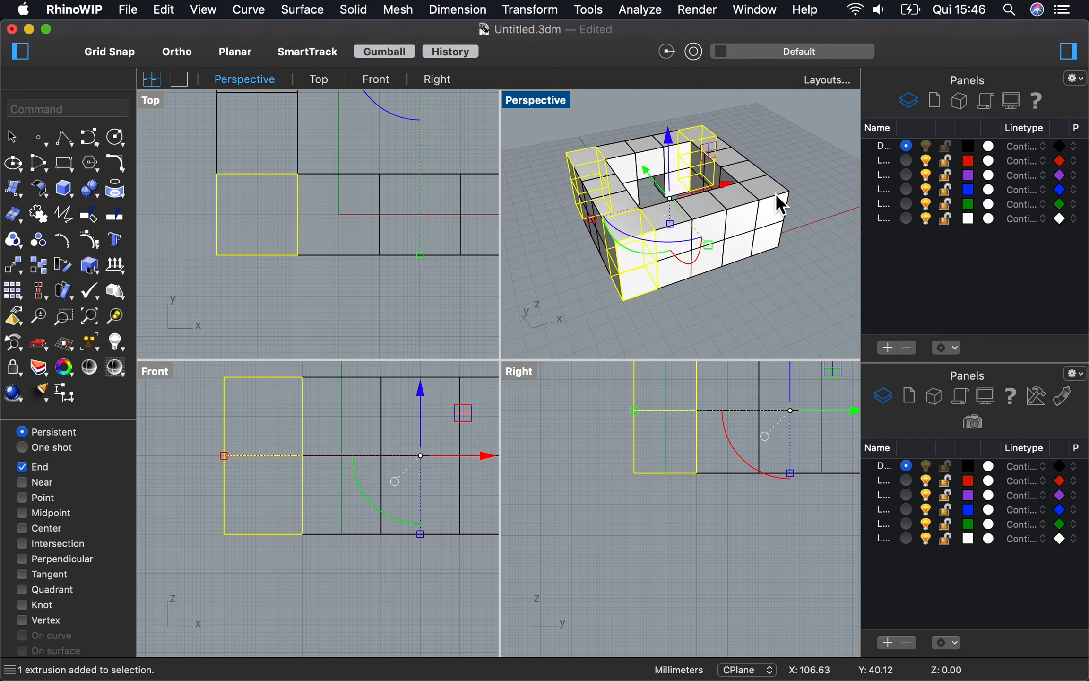
pyautogui.keyDown('shift'); pyautogui.click(778, 238); pyautogui.keyUp('shift')
pyautogui.hscroll(15, 782, 249)
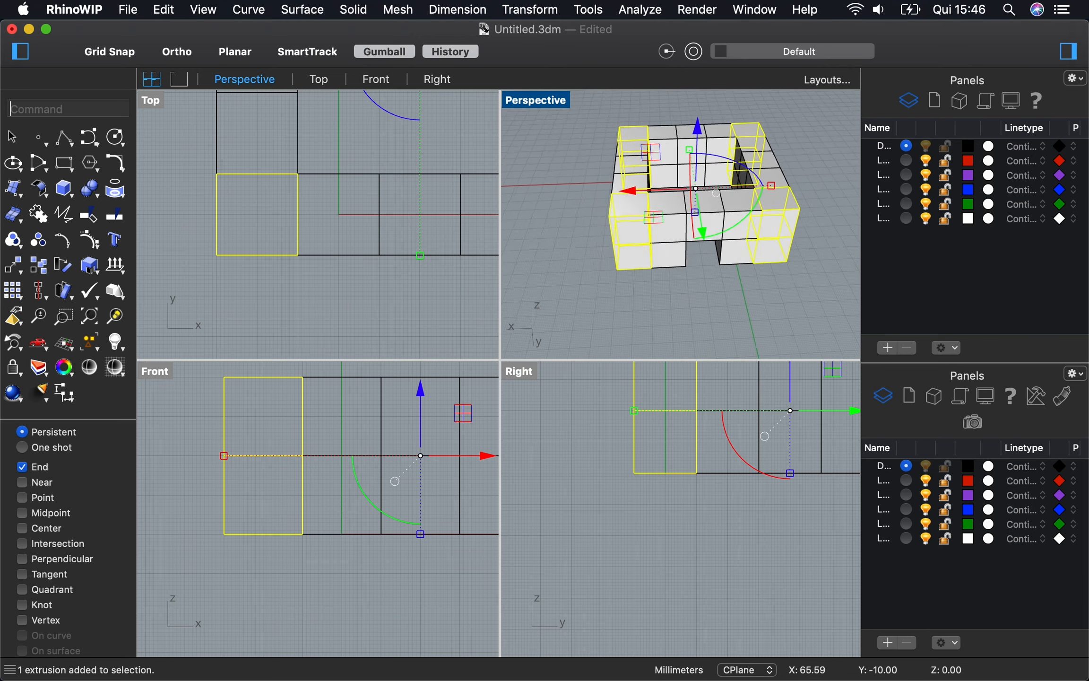
pyautogui.hscroll(5, 830, 254)
pyautogui.press('super+z')
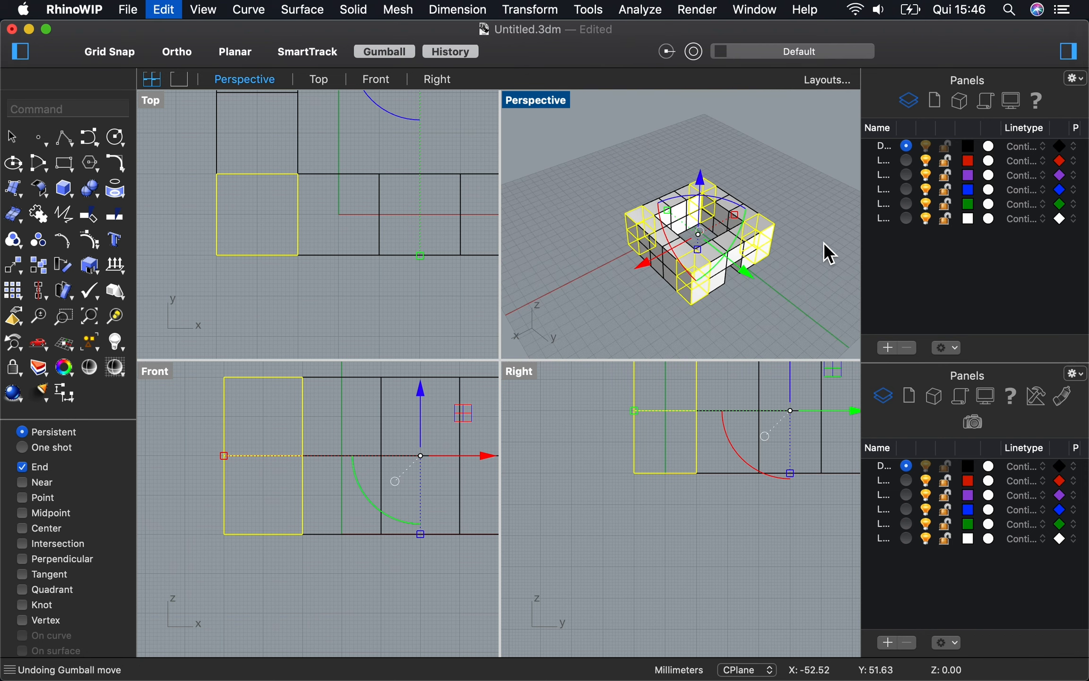
pyautogui.press('super+c')
pyautogui.press('super+v')
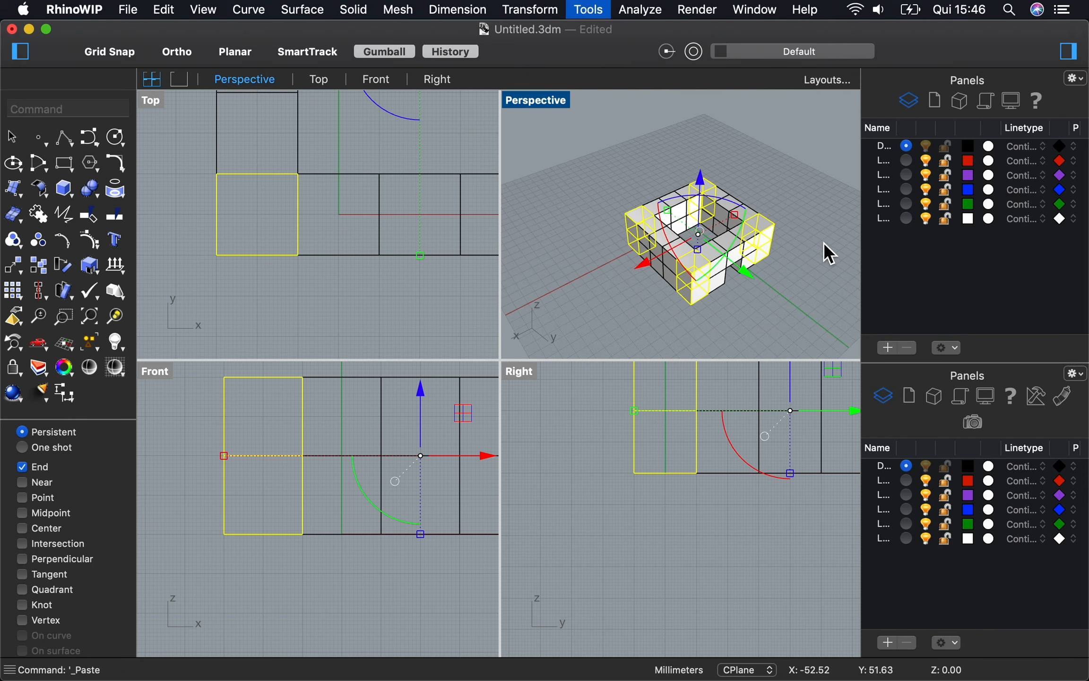
# - Raise the copied corner boxes along positive Z and use the End snap to seat their bottom corner on the walls' top corner
pyautogui.moveTo(702, 178); pyautogui.dragTo(704, 121)
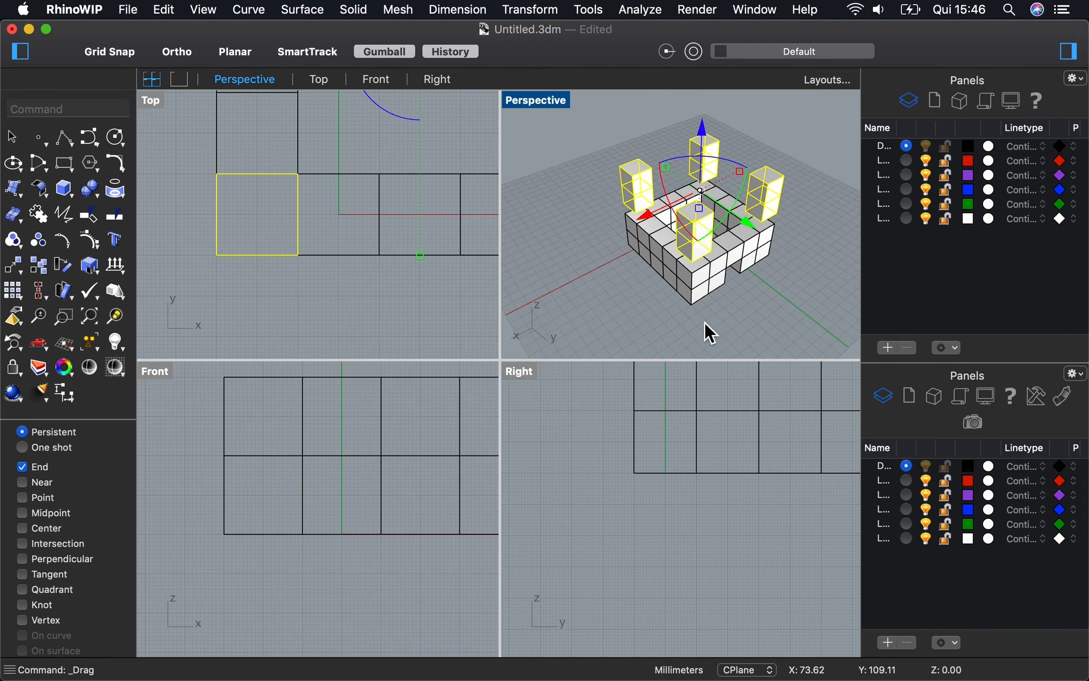
pyautogui.scroll(5, 704, 321)
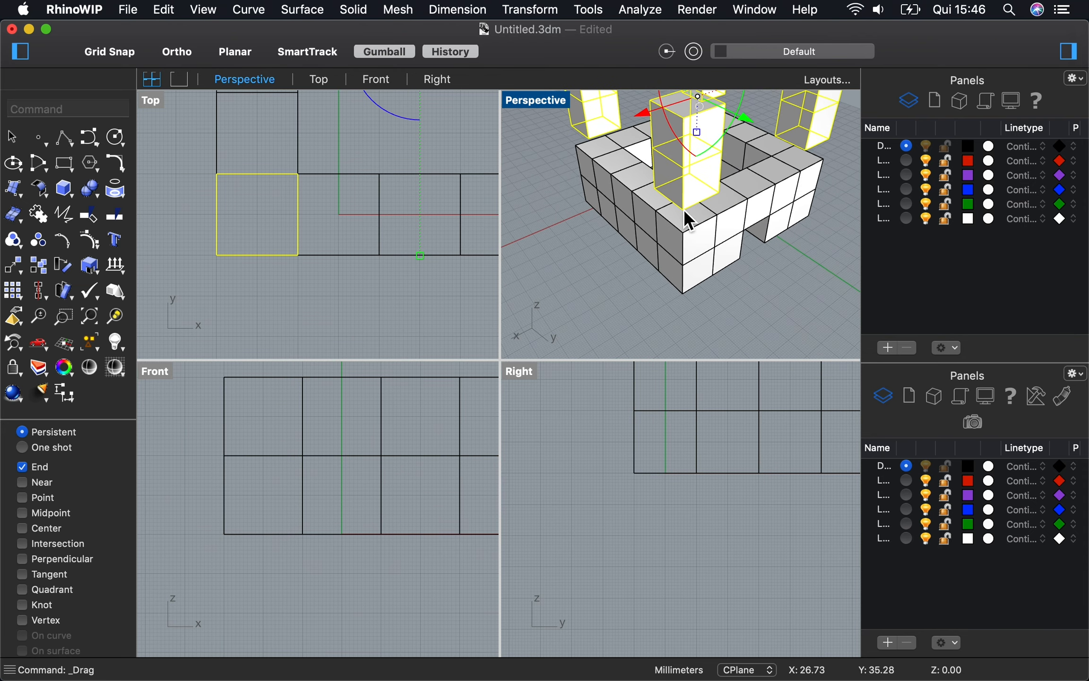
pyautogui.moveTo(684, 210)
pyautogui.mouseDown()
pyautogui.moveTo(686, 201)
pyautogui.moveTo(684, 231)
pyautogui.mouseUp()
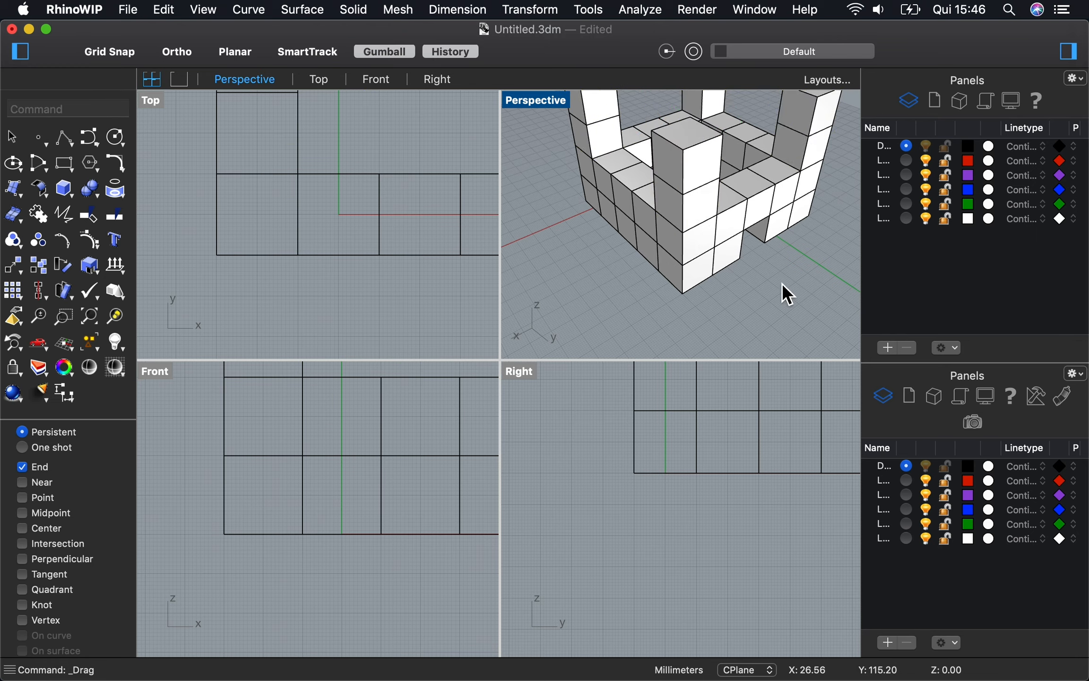